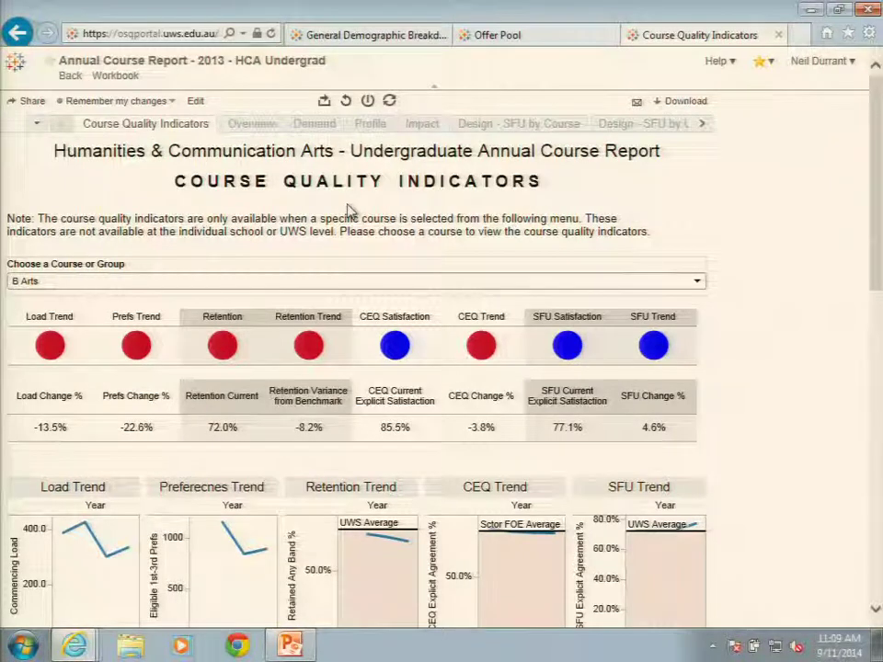
scroll(350, 212, "down", 2)
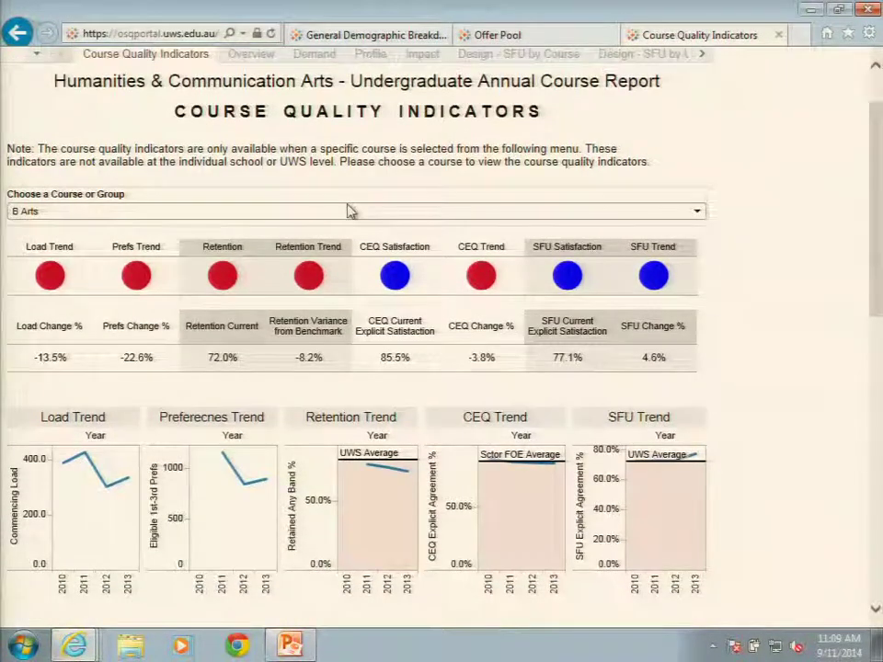
scroll(350, 212, "down", 1)
scroll(351, 214, "down", 2)
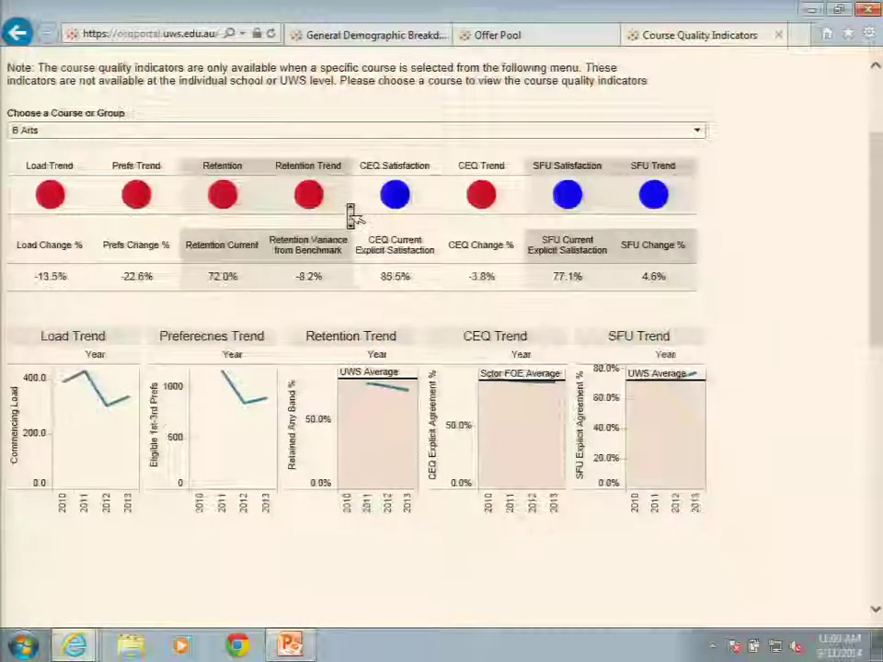
scroll(351, 213, "up", 1)
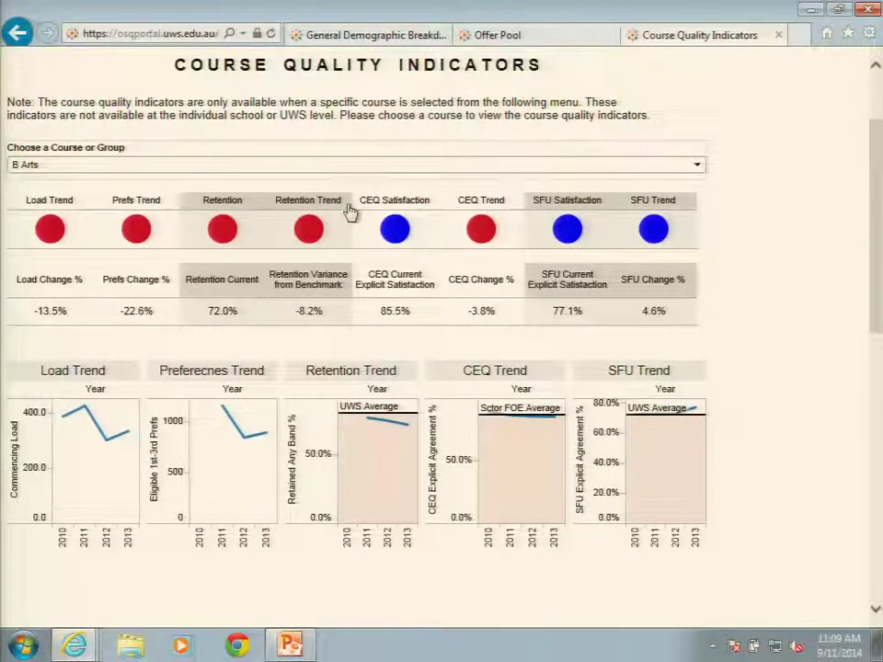
left_click(347, 203)
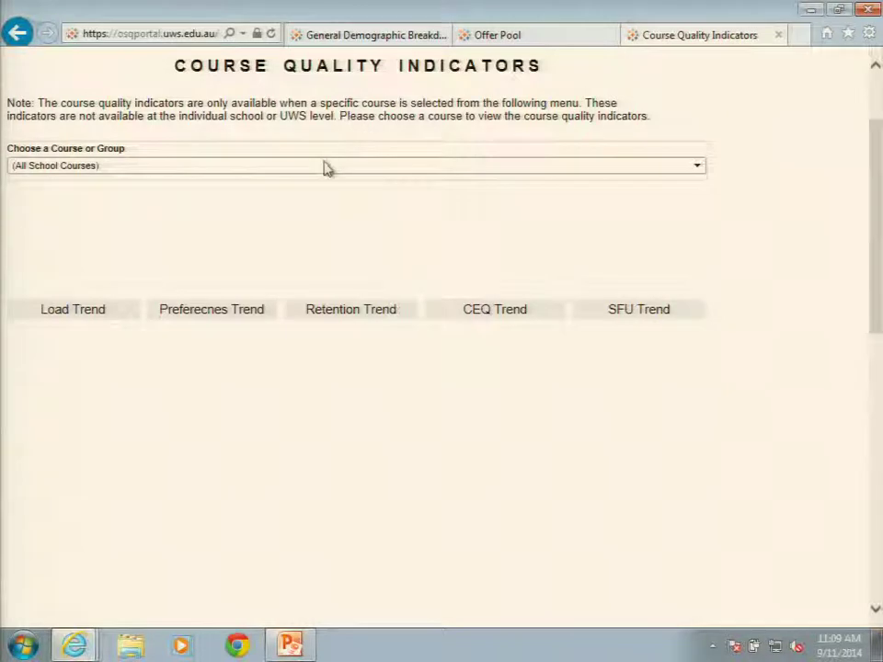
left_click(324, 167)
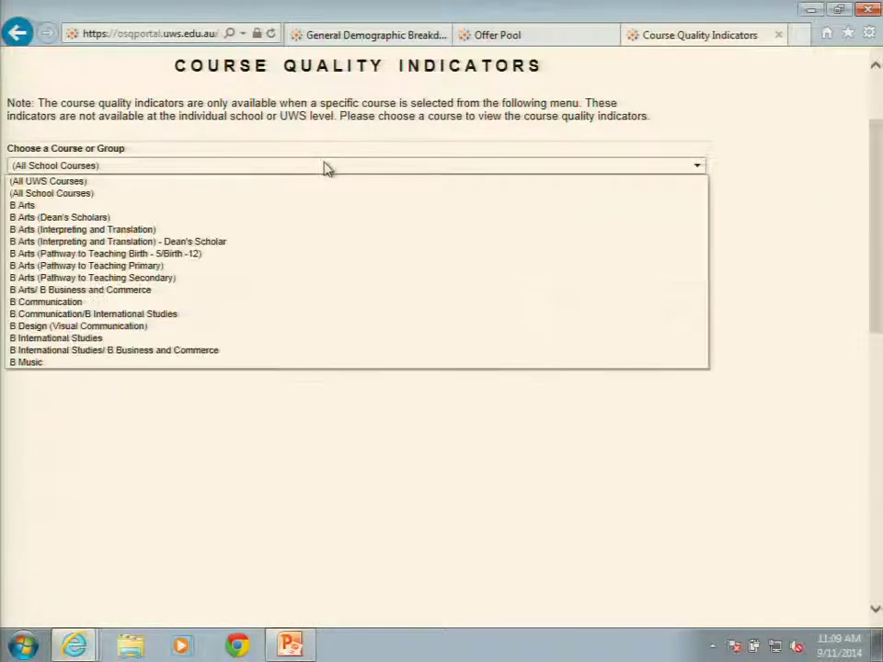
left_click(257, 206)
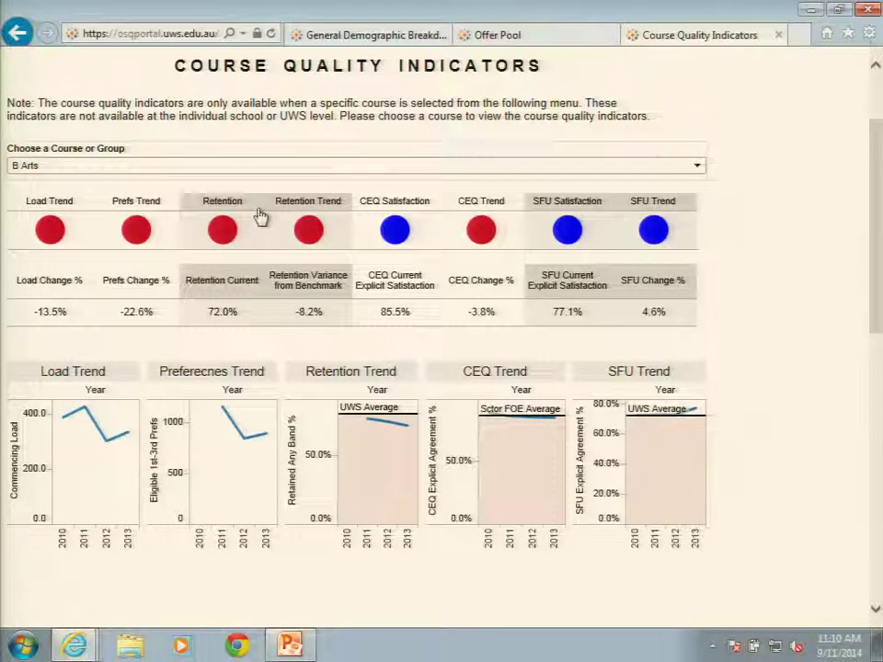
scroll(339, 178, "up", 2)
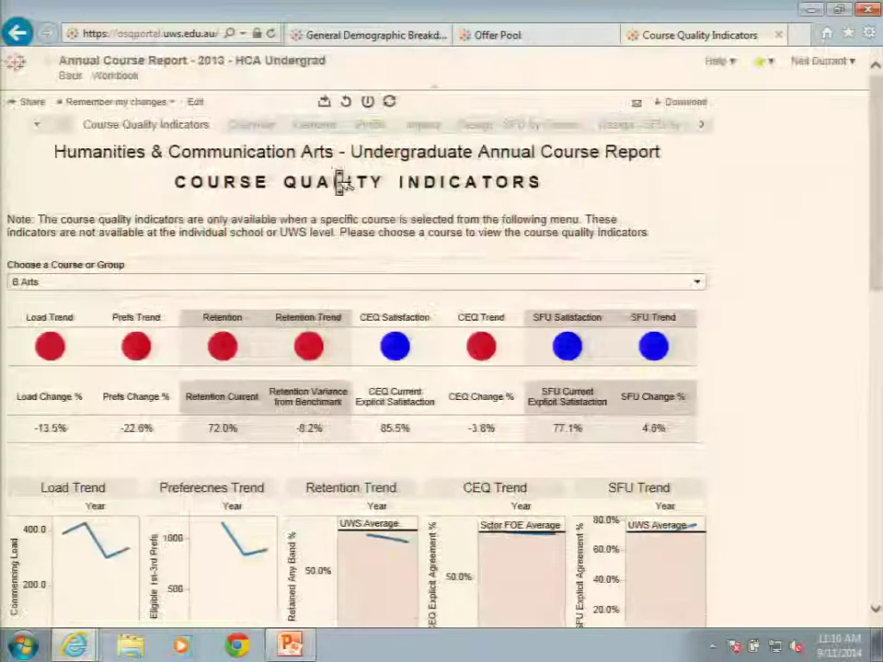
Pass through Course Overview and Course Demand to the B Arts Course Profile enrolments and load for 2009–2013.
left_click(238, 129)
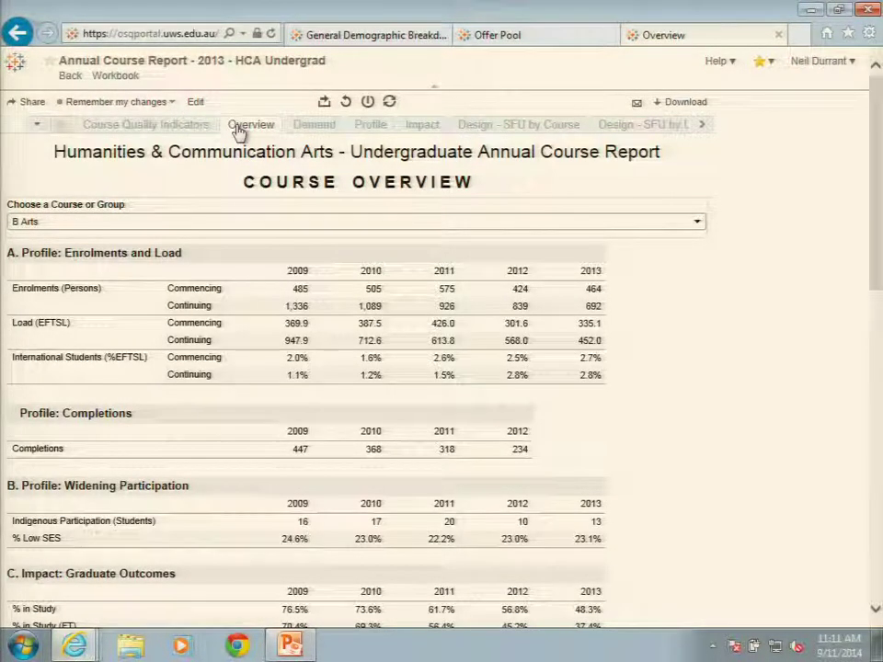
left_click(301, 124)
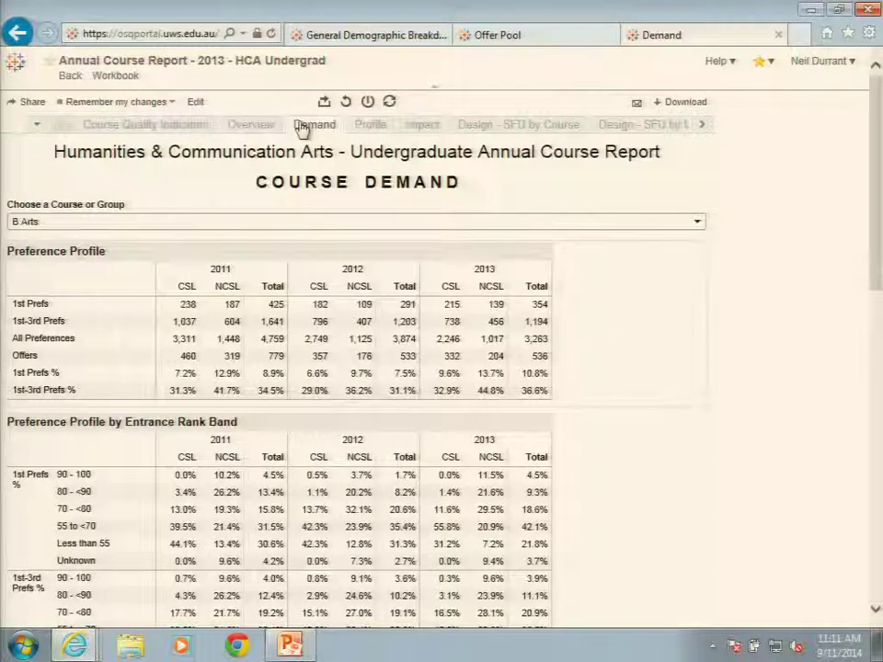
left_click(369, 124)
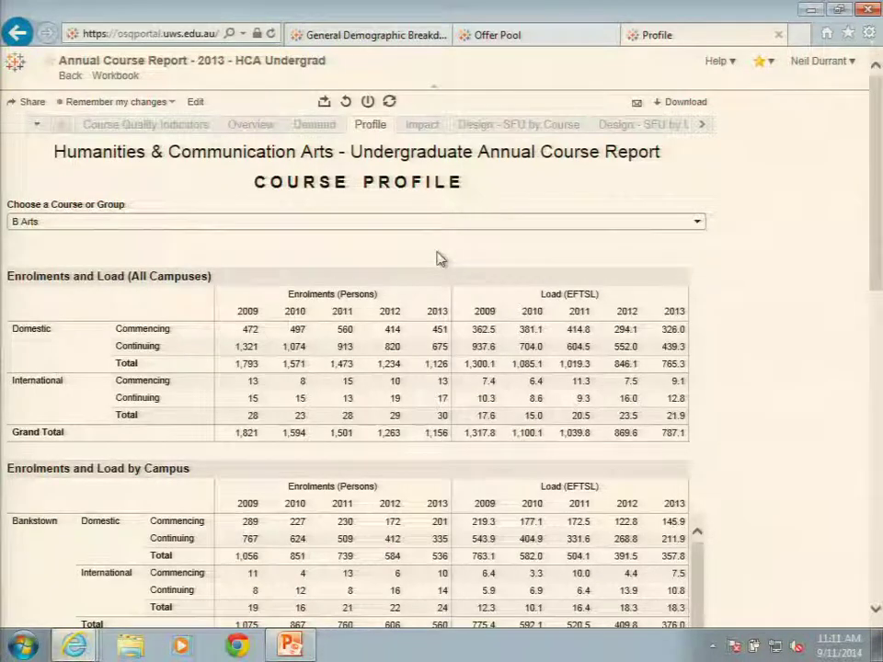
Review the Course Profile campus figures, then switch to the Course Impact completions and graduate outcomes sheet.
scroll(438, 260, "down", 3)
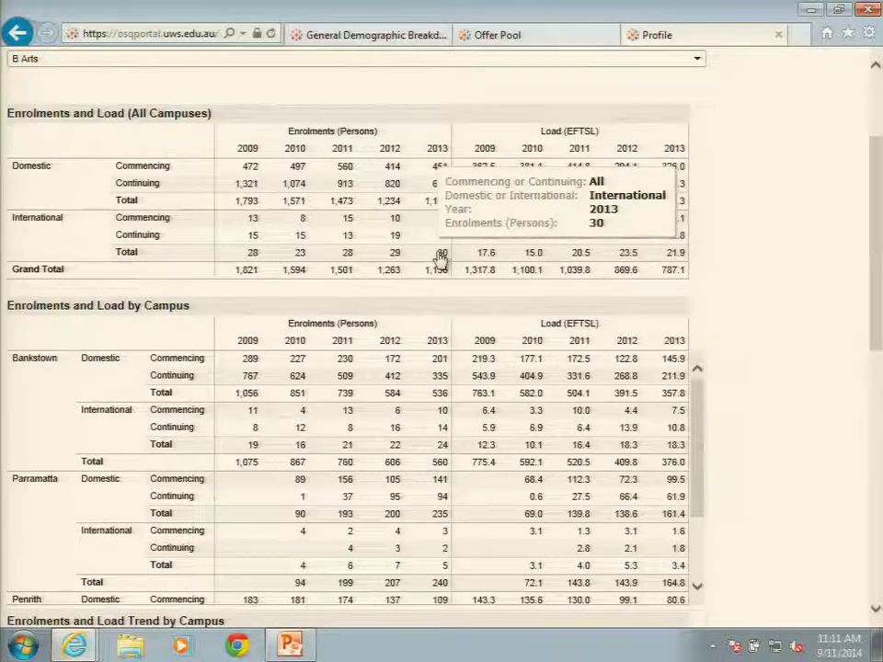
scroll(439, 260, "down", 4)
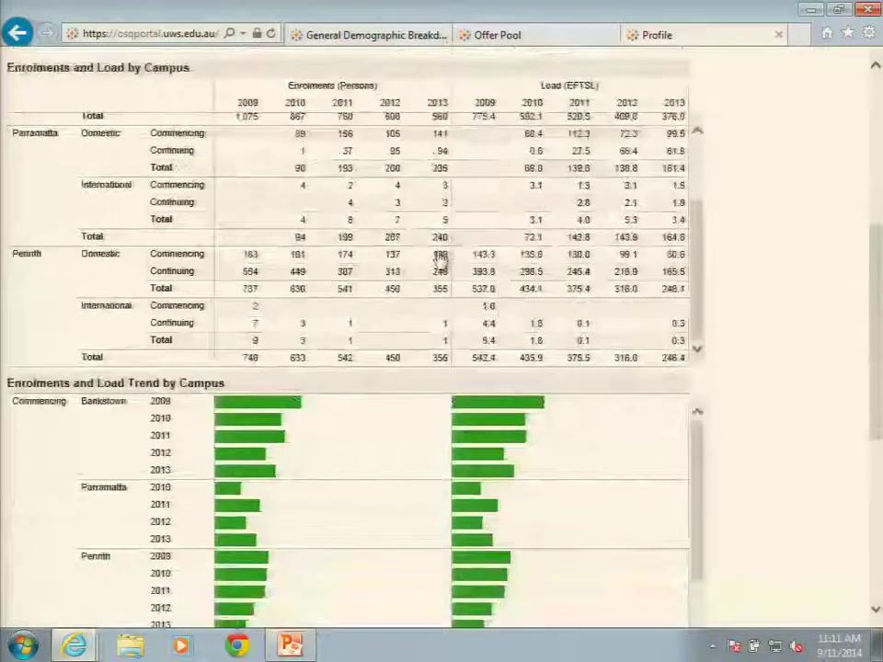
scroll(439, 259, "down", 6)
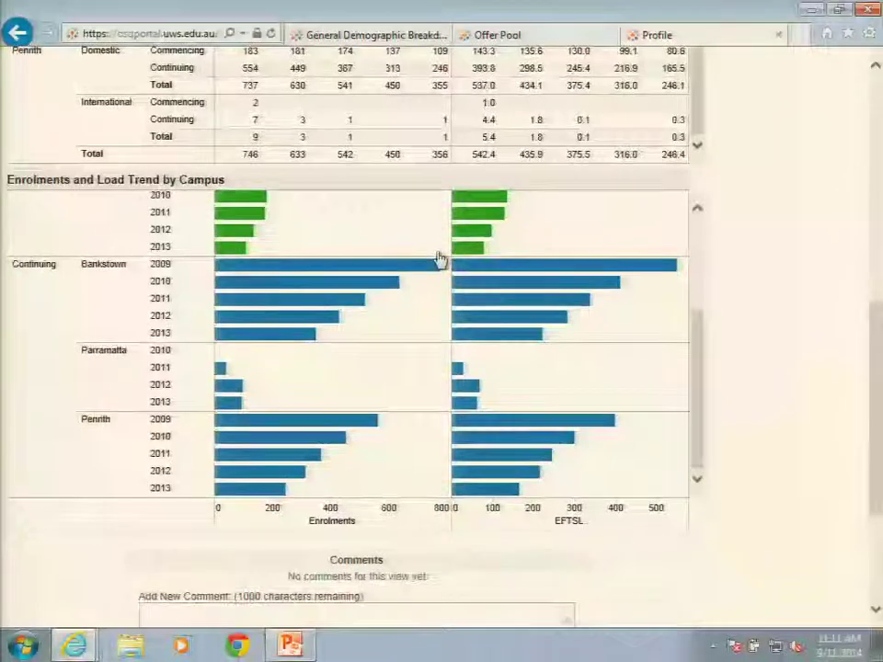
scroll(804, 319, "up", 2)
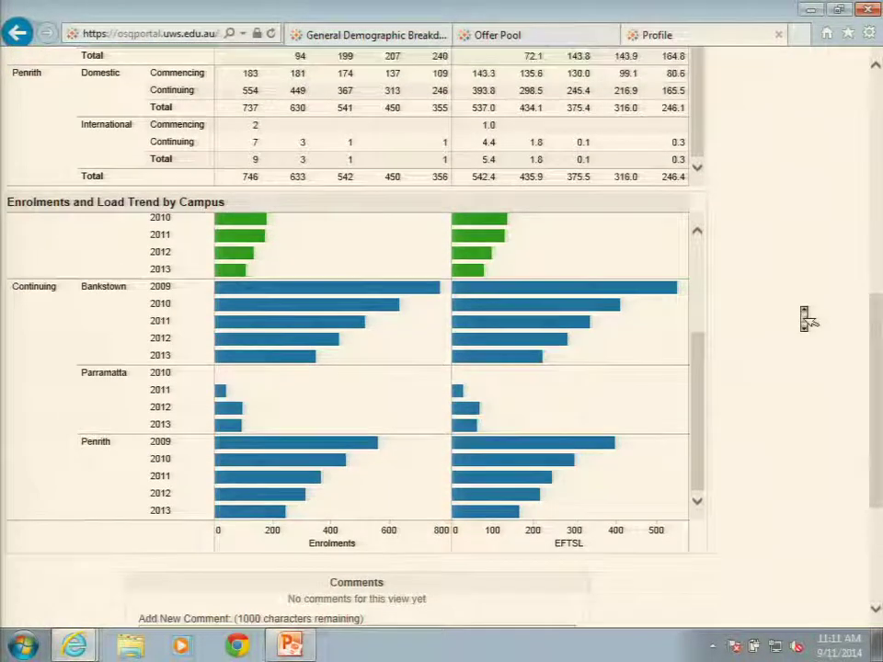
scroll(804, 319, "up", 15)
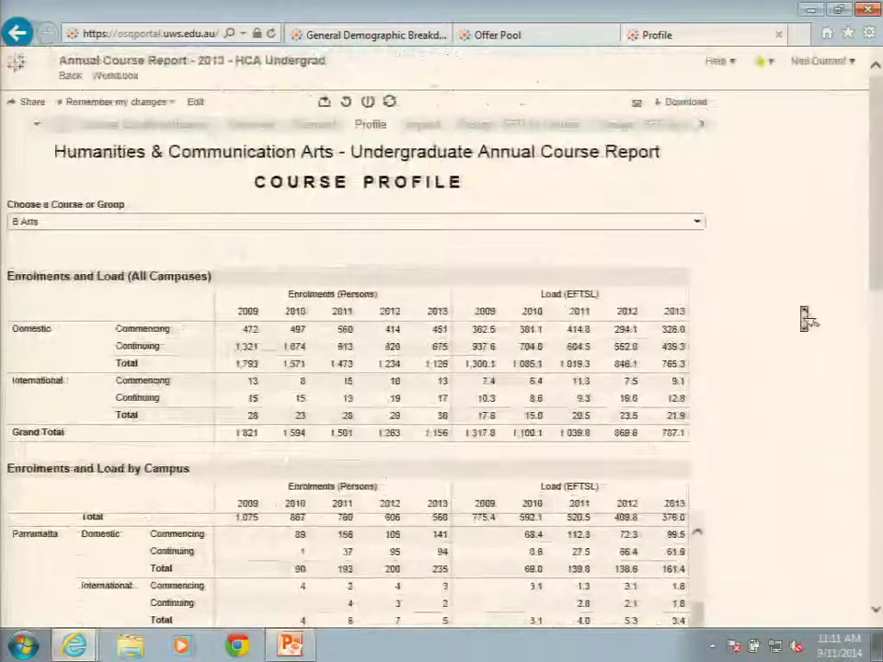
left_click(422, 125)
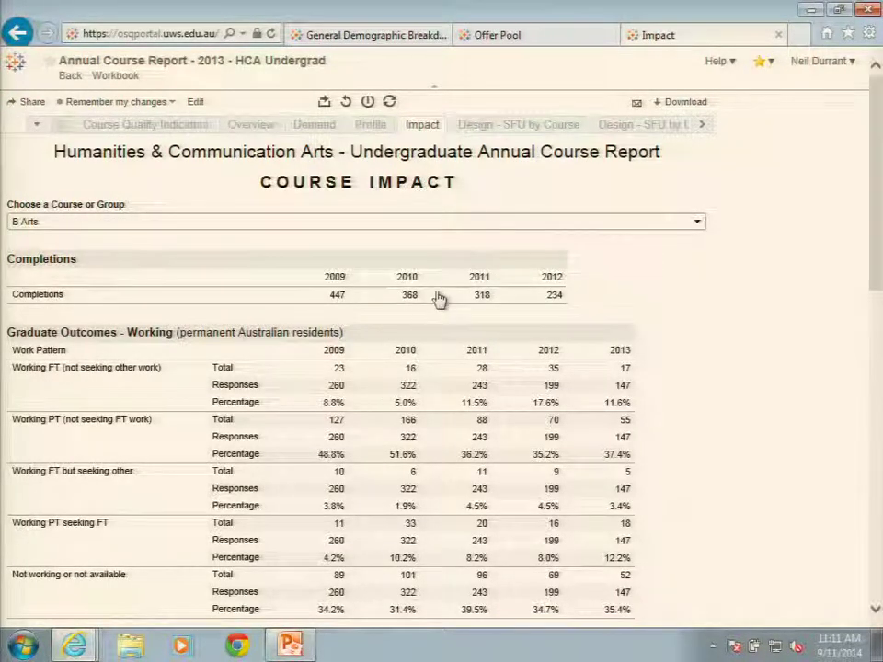
Switch to the B Arts Course Design – SFU by Course sheet with 2009–2013 response distributions.
left_click(497, 127)
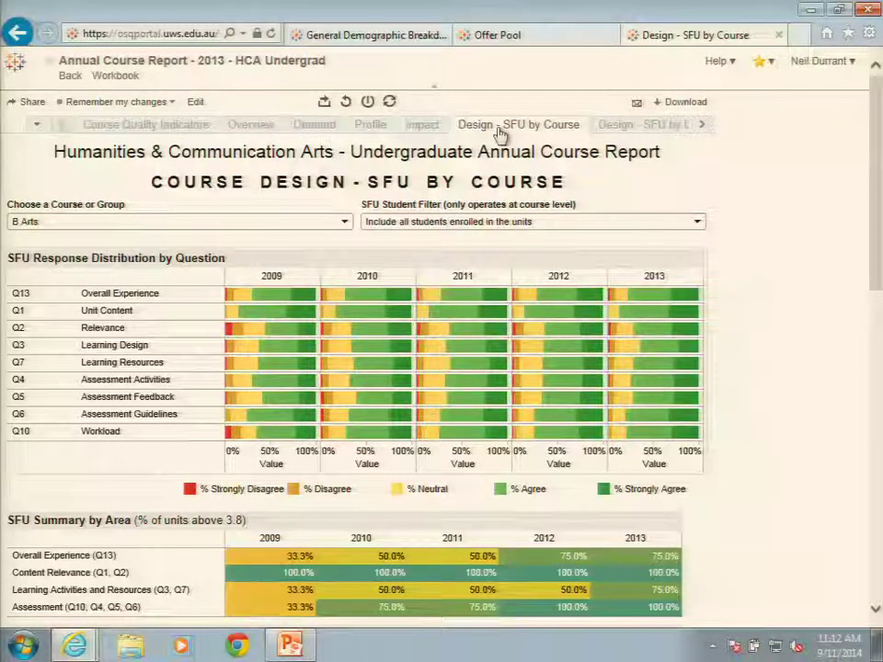
Review the SFU by Course tables, including Overall Experience units above 3.8 rising to 75.0%, then go to SFU by Unit.
scroll(501, 138, "down", 3)
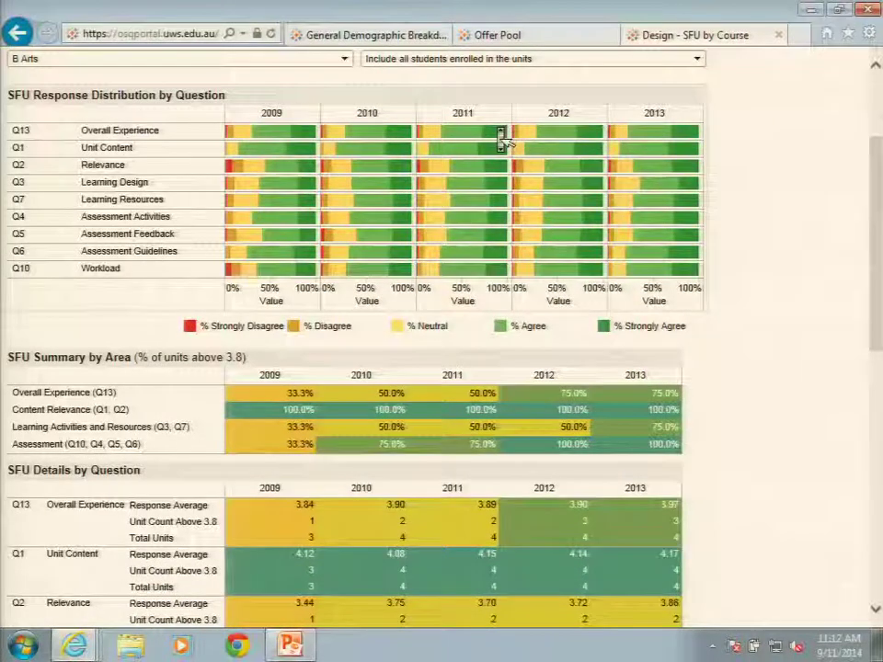
scroll(500, 138, "down", 1)
scroll(500, 138, "down", 4)
scroll(501, 138, "down", 3)
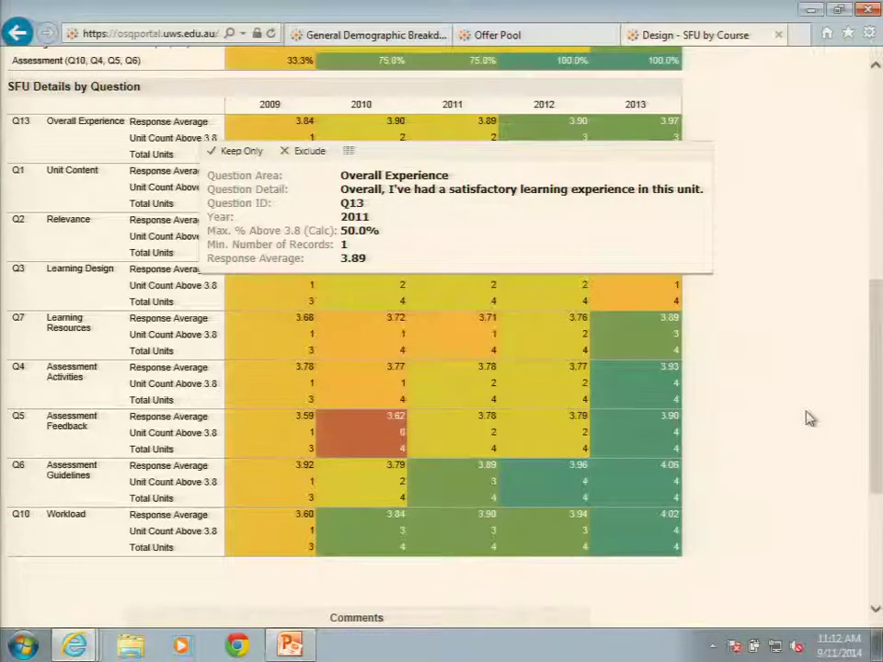
scroll(807, 419, "up", 3)
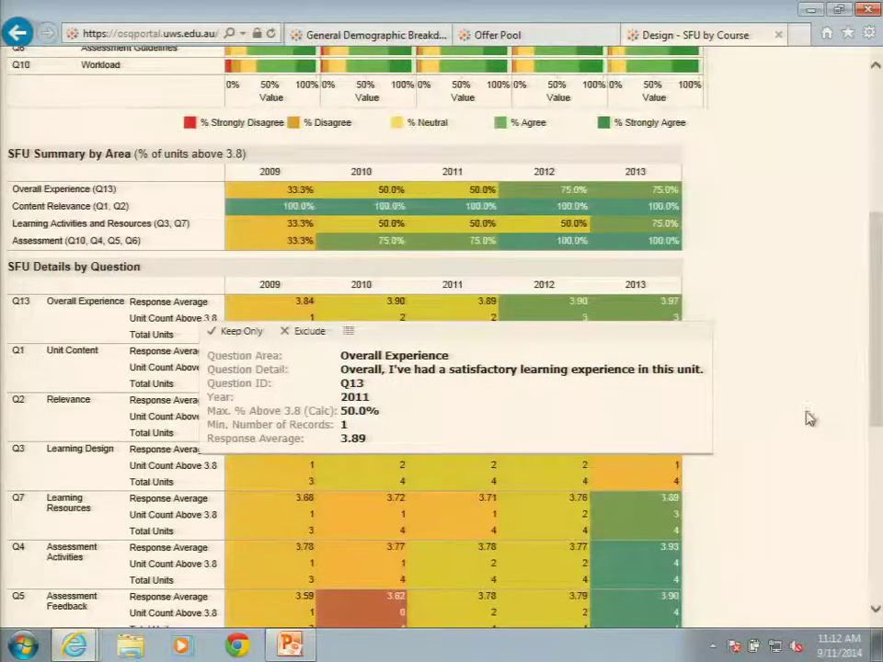
scroll(808, 419, "up", 6)
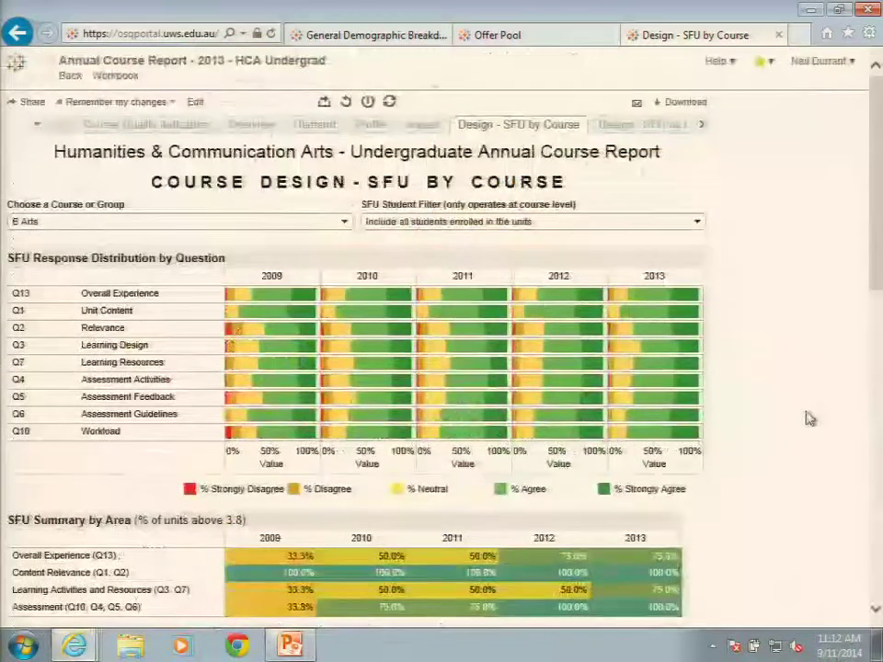
scroll(808, 419, "down", 8)
scroll(807, 420, "up", 4)
scroll(808, 420, "up", 4)
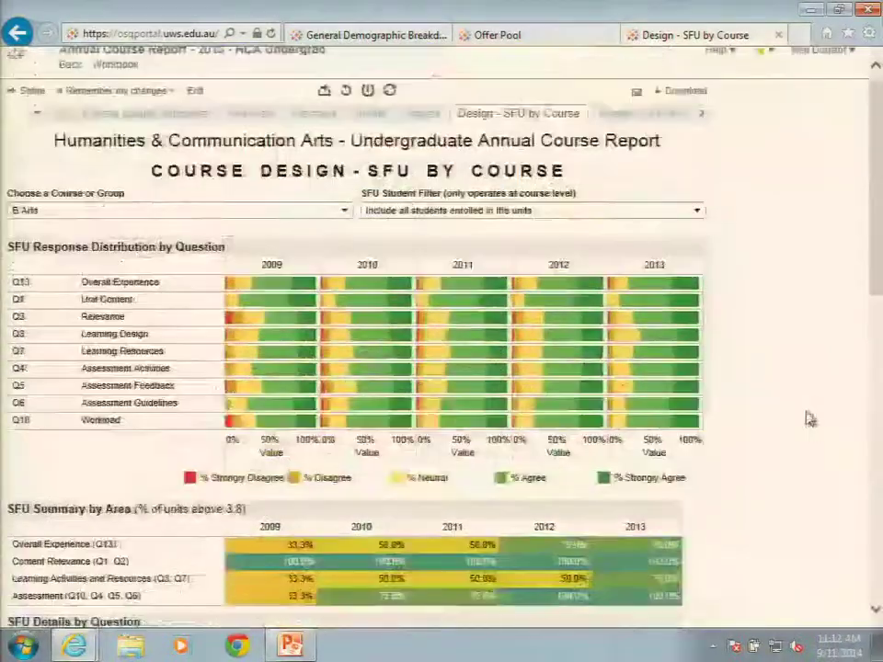
left_click(641, 116)
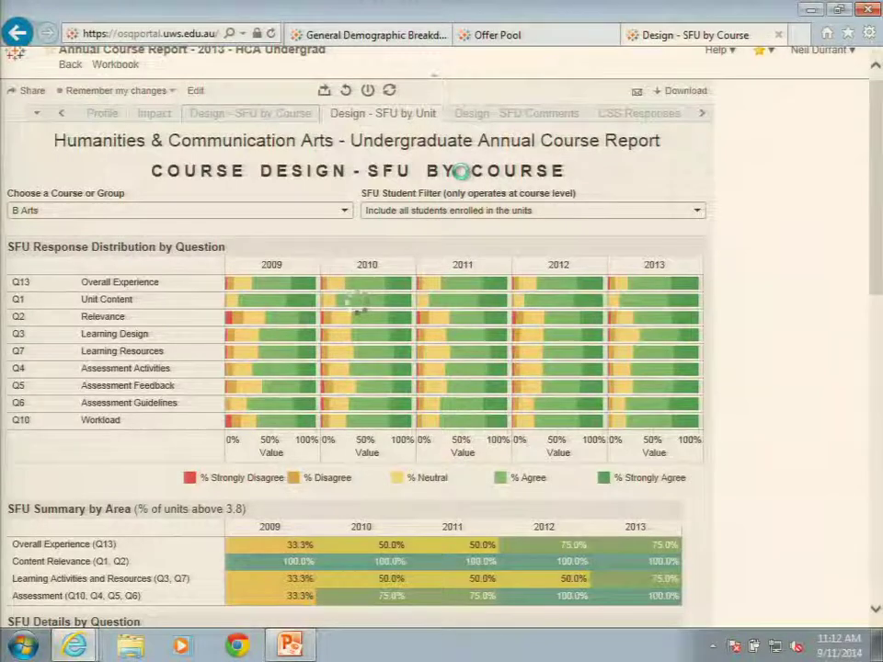
Scan the level 1 unit SFU averages for Q1–Q13 by year, then move to the SFU Comments view.
scroll(494, 318, "down", 4)
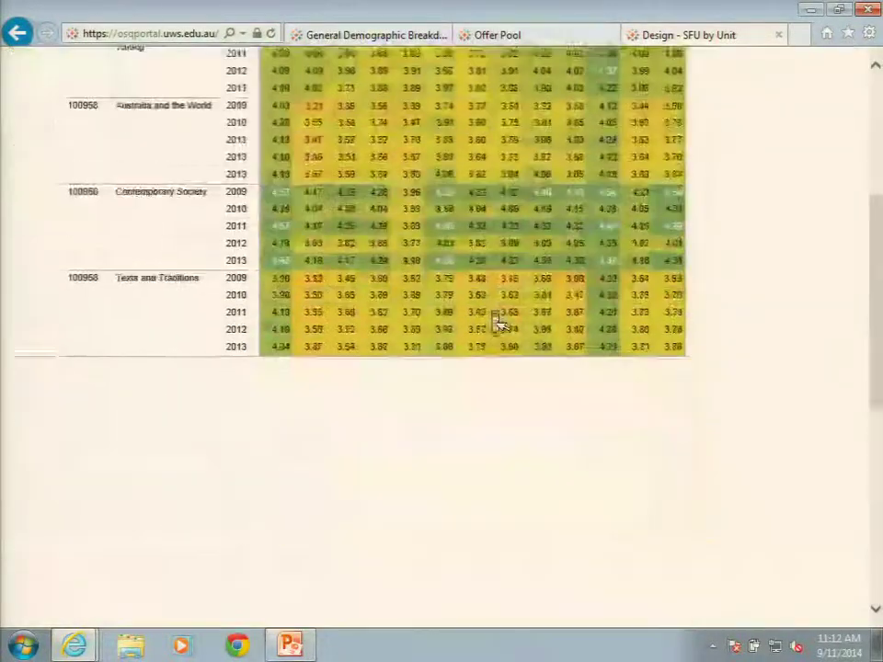
scroll(494, 317, "up", 3)
mouse_move(494, 318)
scroll(494, 318, "up", 1)
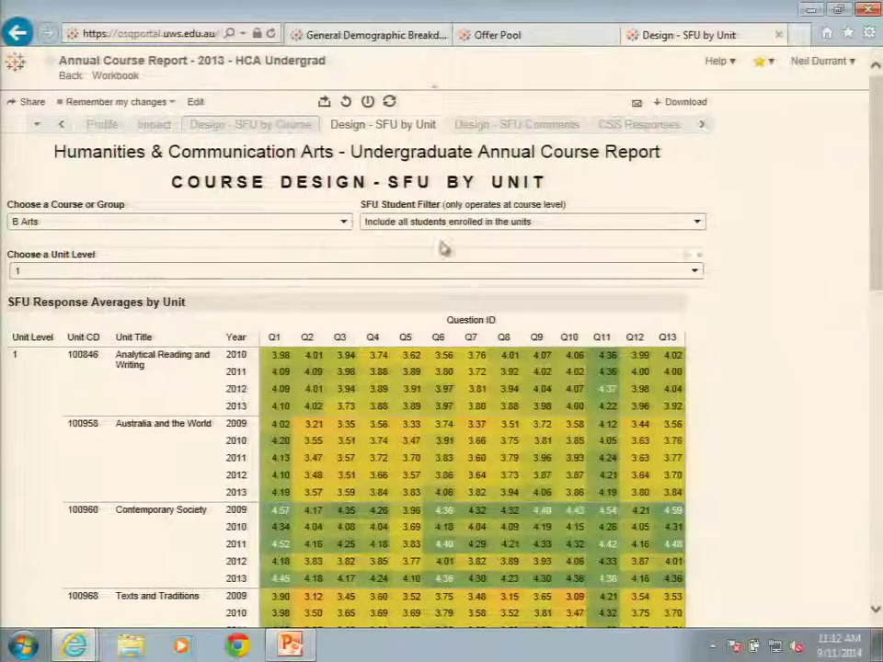
left_click(511, 124)
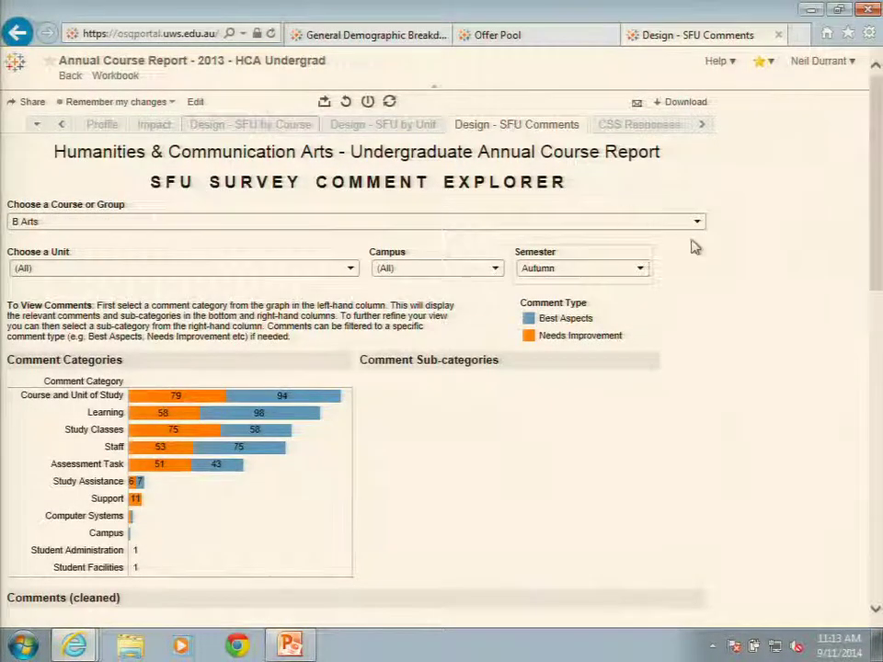
Scroll down to the Autumn Comment Categories chart comparing Best Aspects and Needs Improvement counts.
scroll(717, 260, "down", 3)
scroll(716, 259, "down", 1)
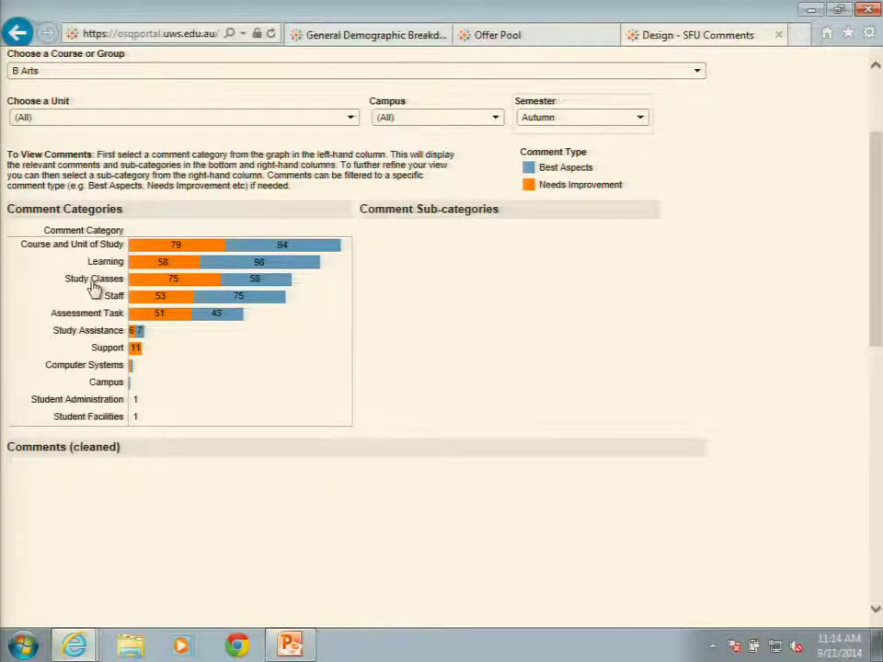
Filter comments to Study Classes, then Tutorial, leaving 31 Needs Improvement and 32 Best Aspects comments.
left_click(92, 286)
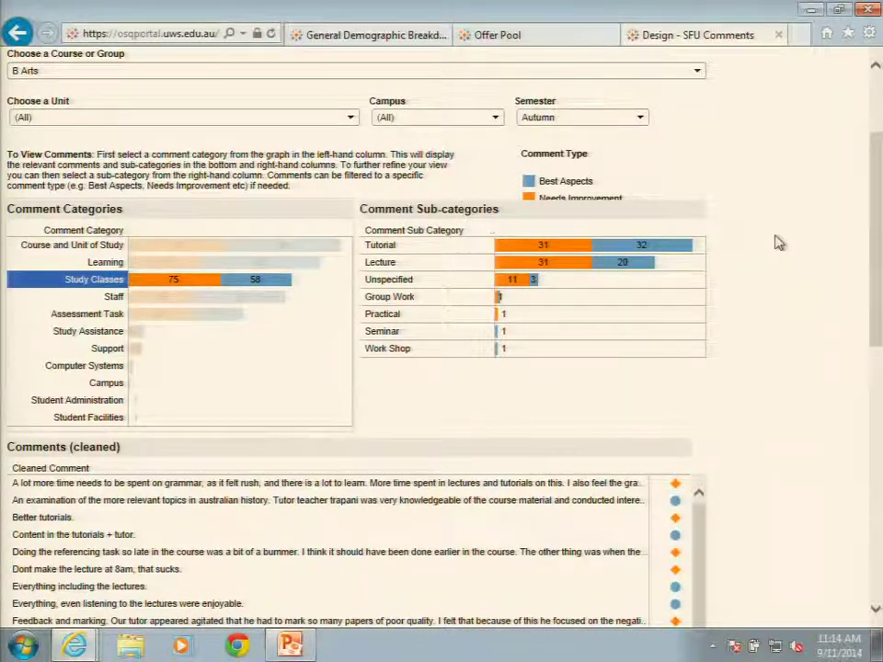
left_click(432, 246)
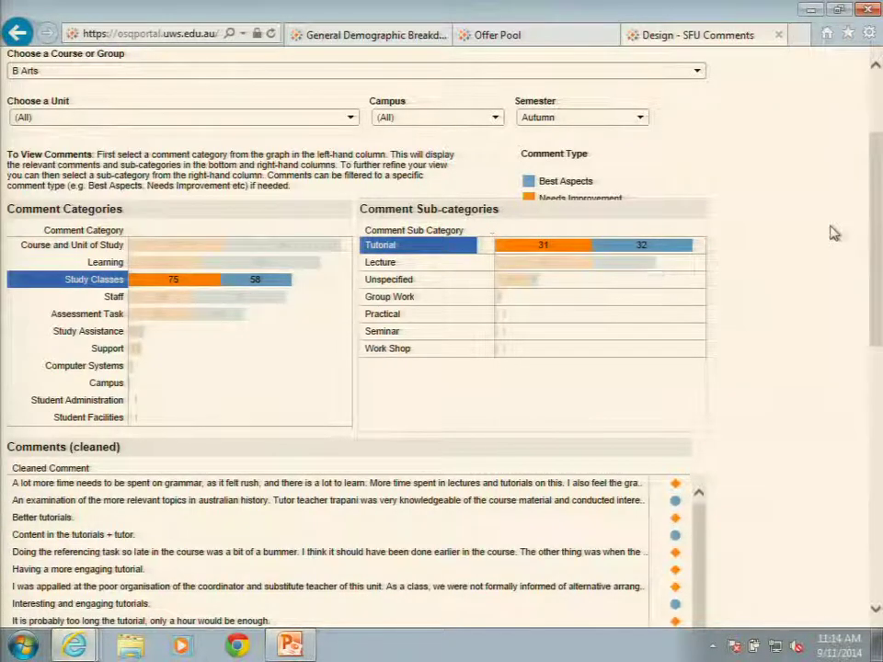
scroll(831, 231, "down", 3)
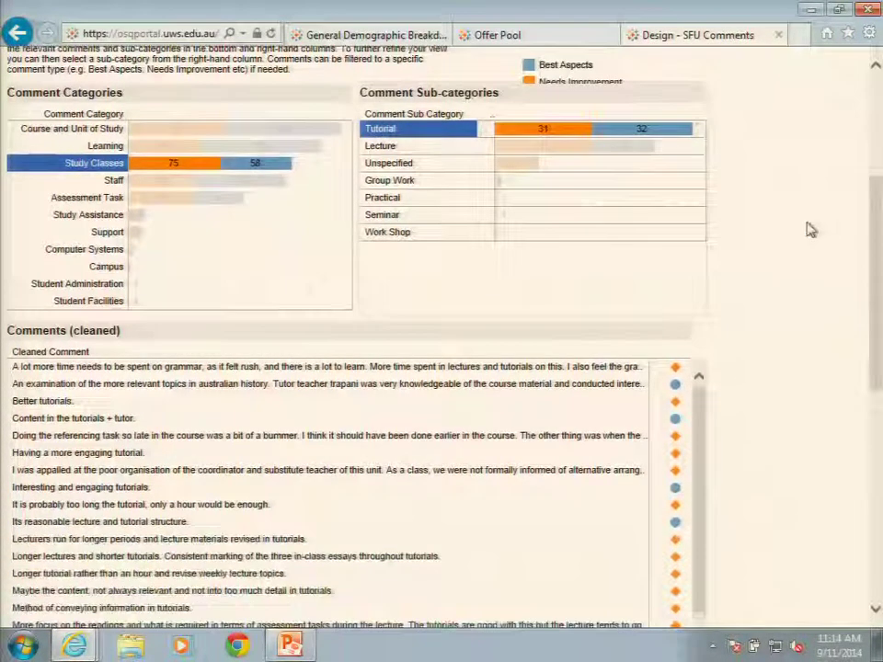
scroll(478, 430, "down", 5)
scroll(478, 429, "up", 6)
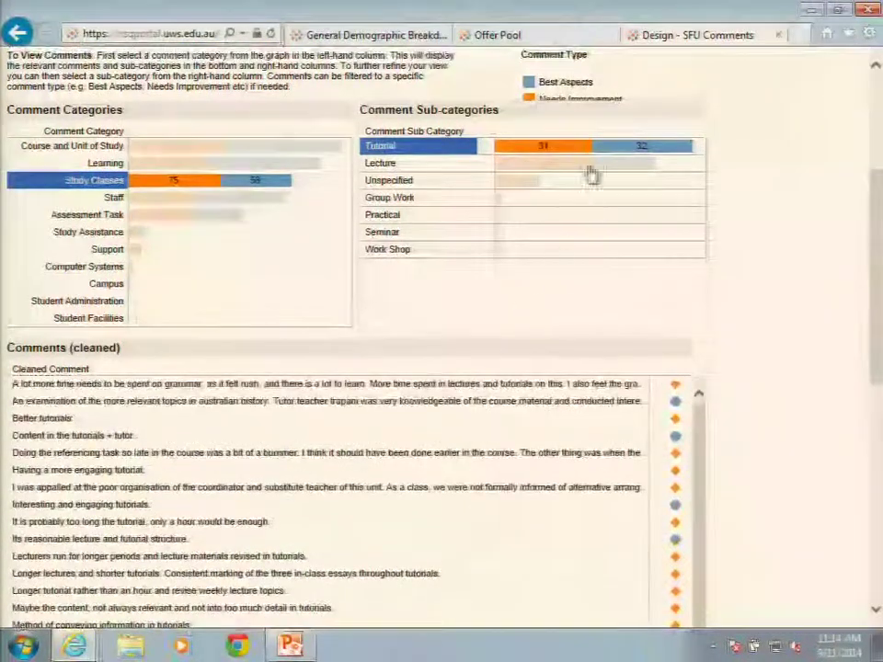
Isolate and read the 31 Tutorial Needs Improvement comments, then move on to CSS Responses.
mouse_move(558, 152)
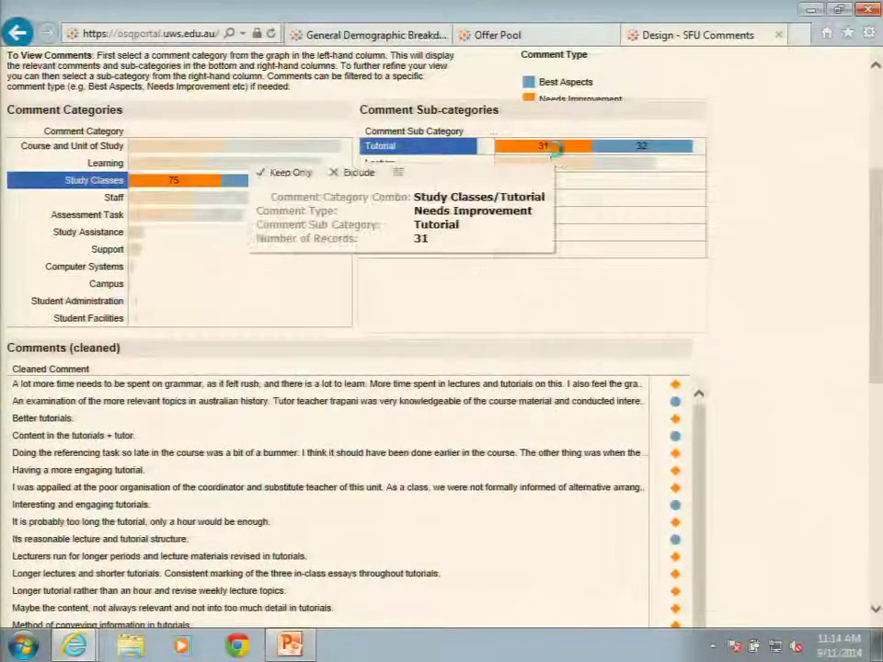
left_click(554, 148)
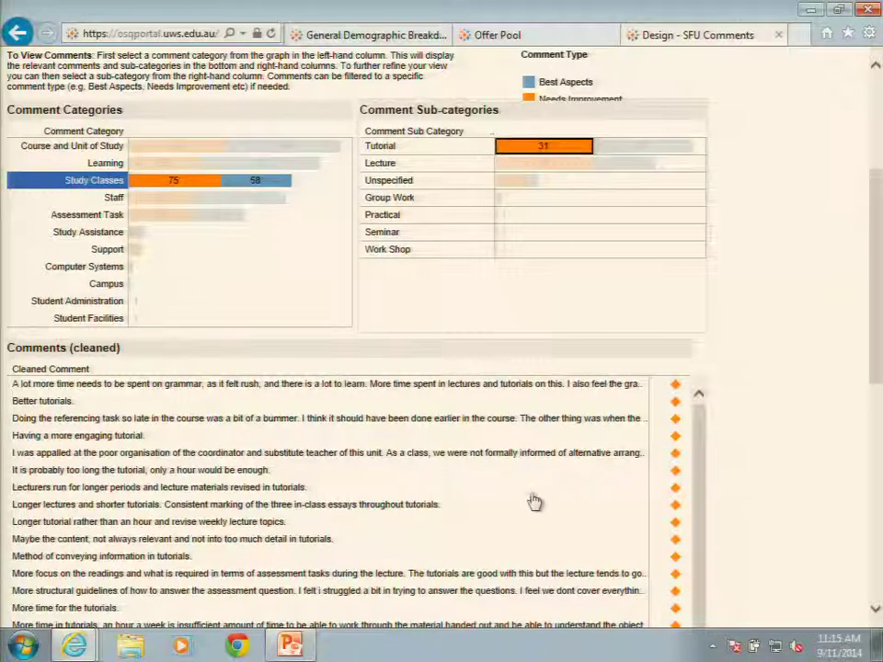
scroll(442, 474, "down", 1)
scroll(442, 474, "down", 10)
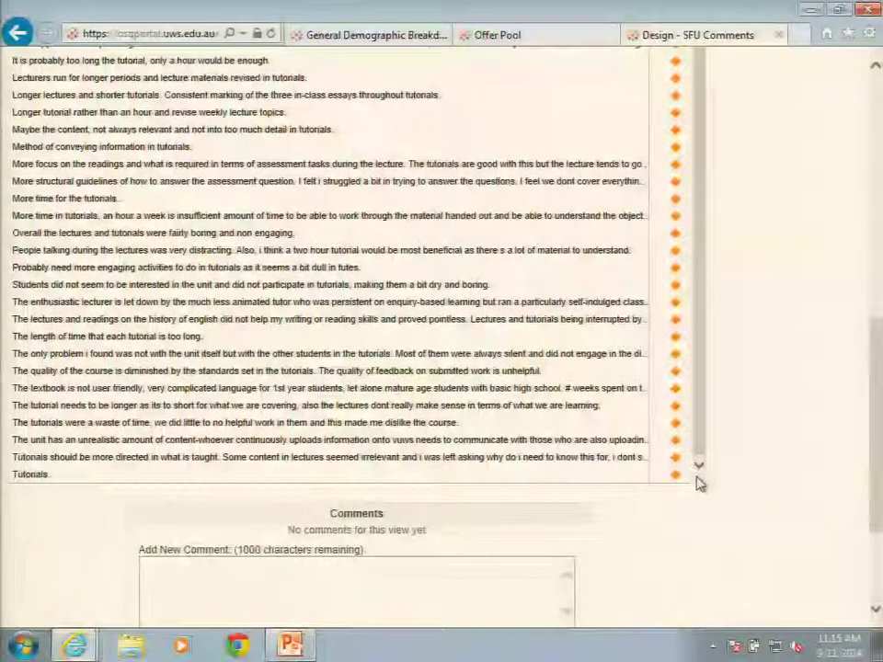
scroll(806, 387, "up", 11)
scroll(805, 387, "up", 6)
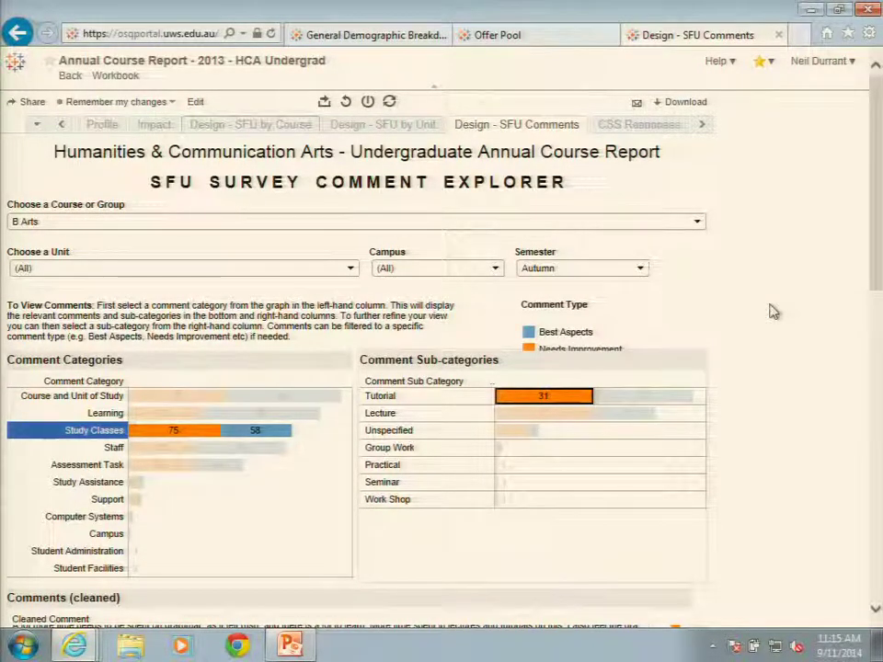
left_click(642, 124)
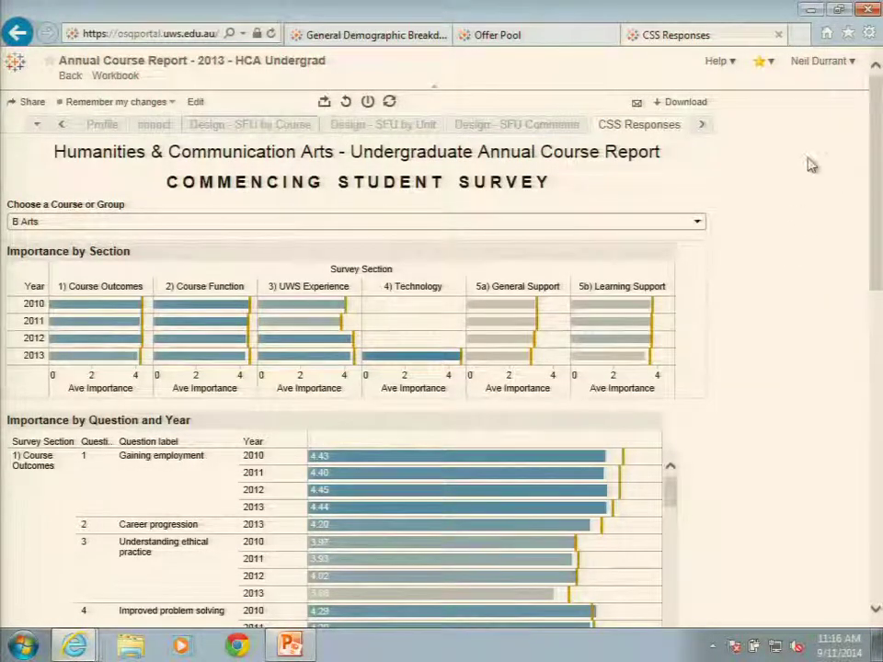
Scroll through the Commencing Student Survey average importance by section and by question for 2010–2013.
scroll(811, 165, "down", 5)
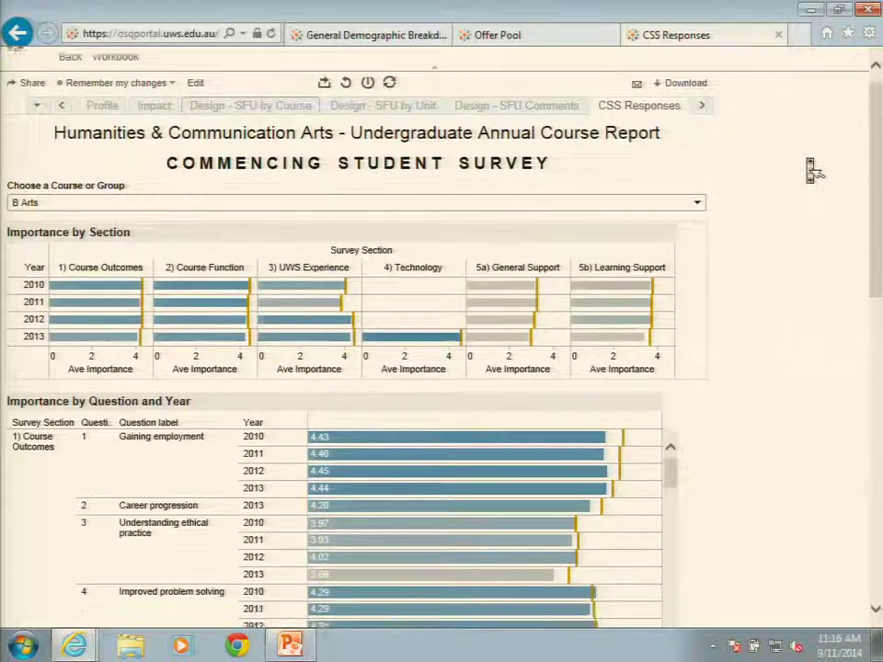
scroll(810, 166, "down", 1)
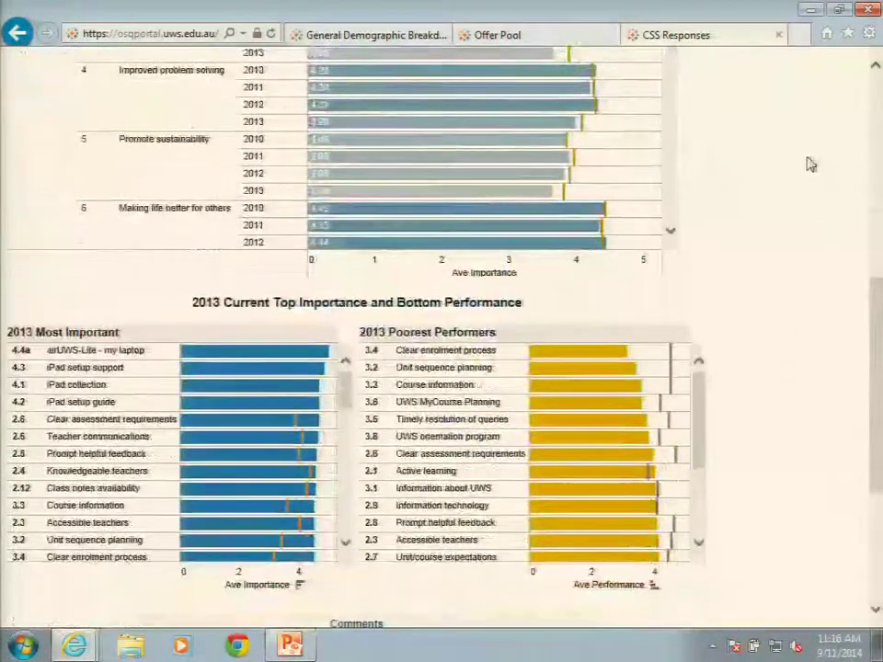
scroll(809, 167, "up", 4)
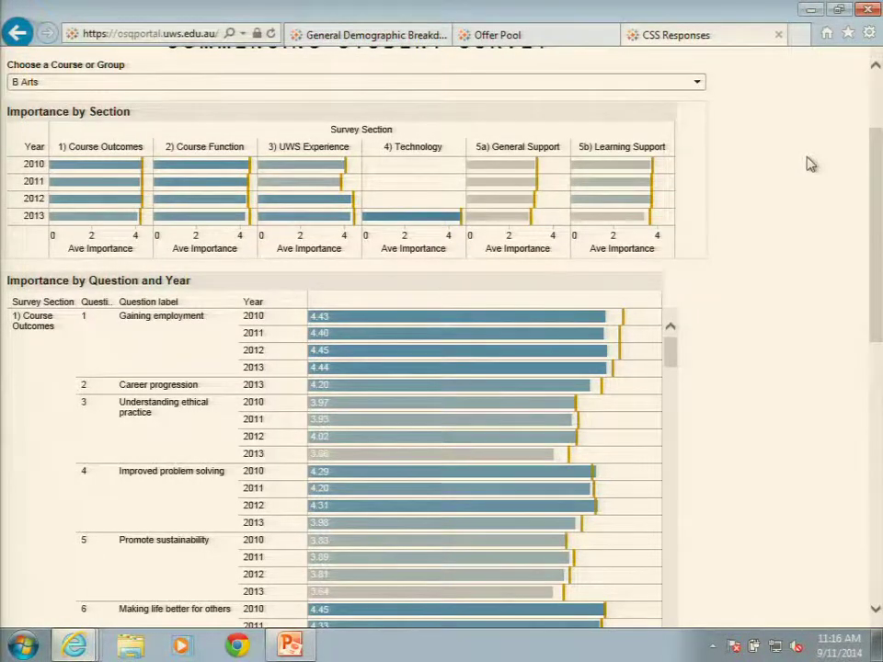
scroll(813, 167, "down", 3)
Finish the CSS Responses charts and open the B Arts CEQ Survey Comment Explorer from the later tabs.
scroll(813, 166, "down", 3)
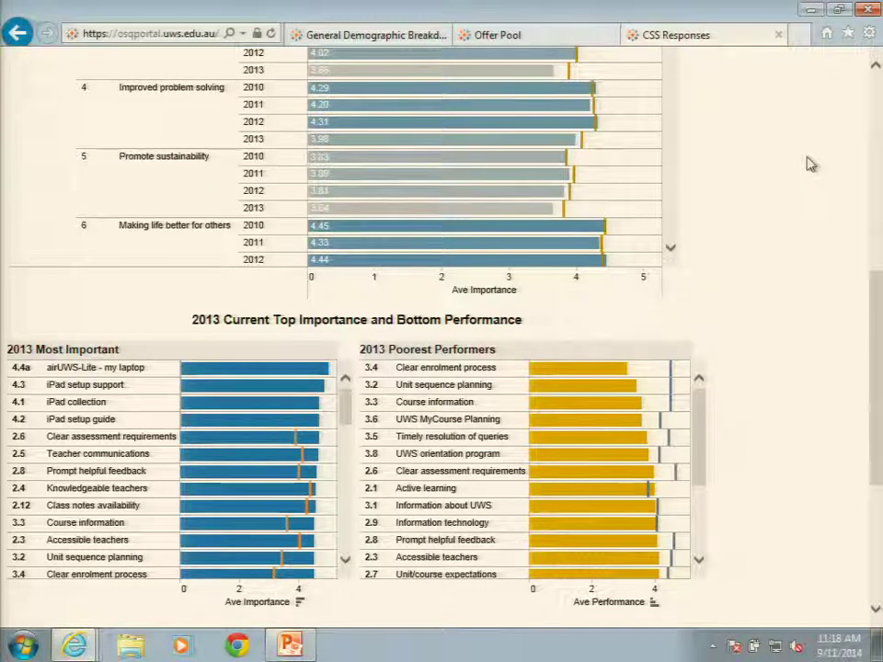
middle_click(811, 166)
scroll(808, 163, "up", 10)
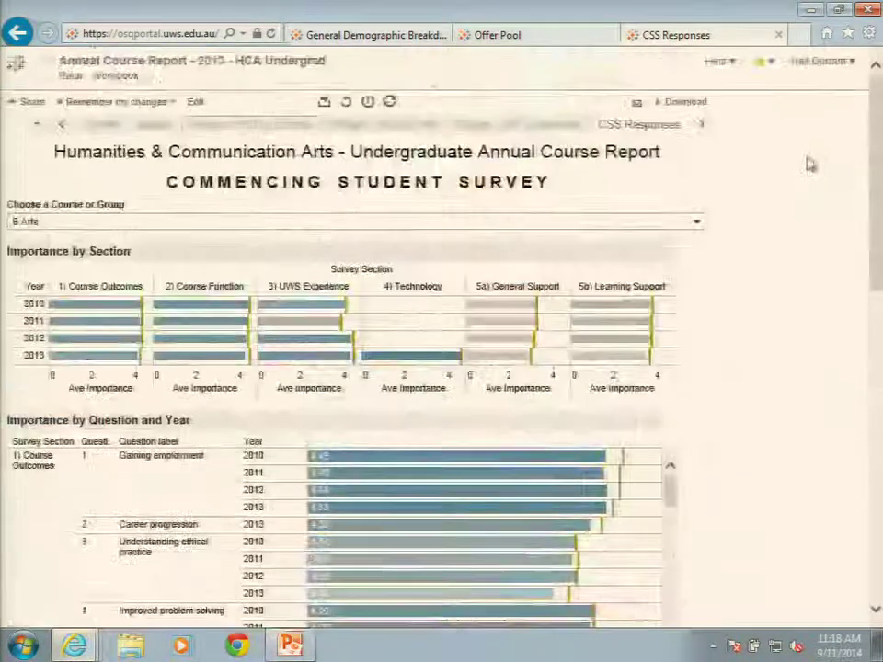
left_click(701, 124)
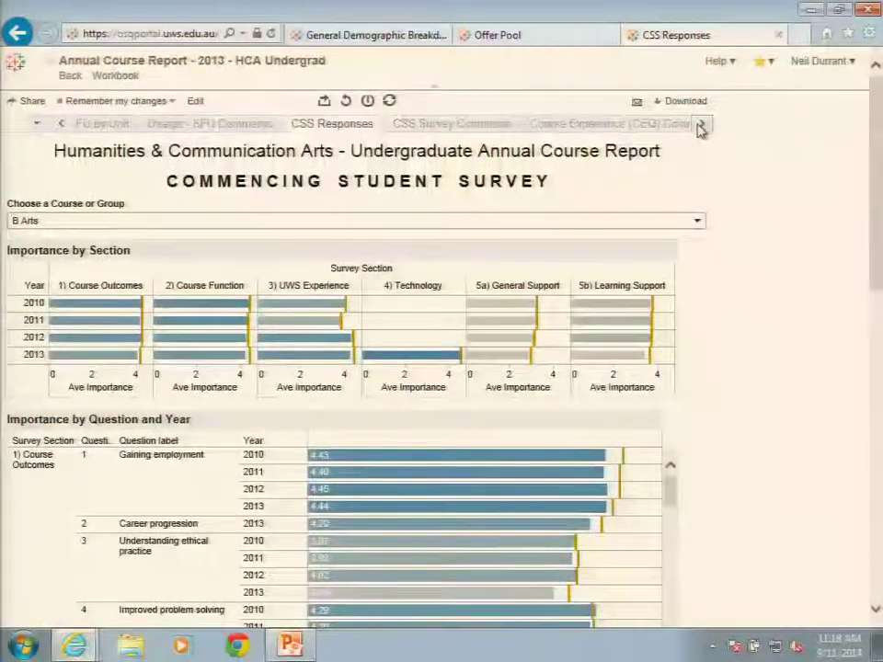
left_click(603, 128)
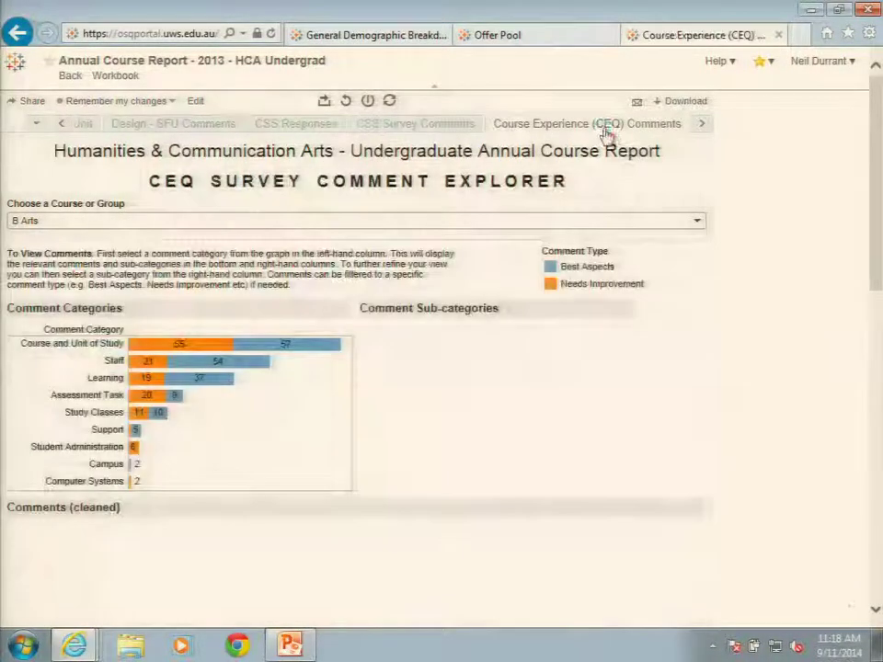
left_click(72, 346)
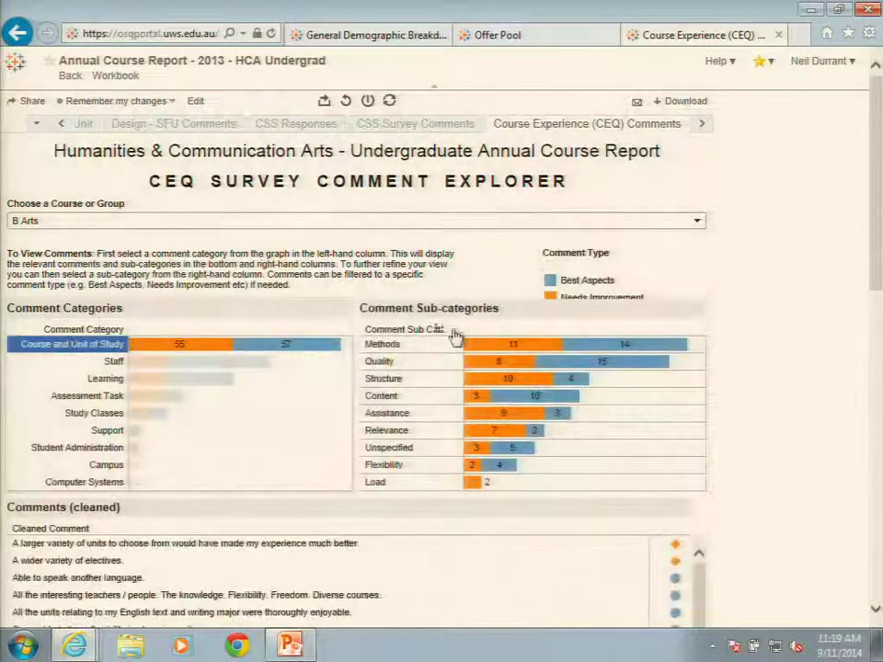
left_click(637, 348)
scroll(792, 316, "down", 5)
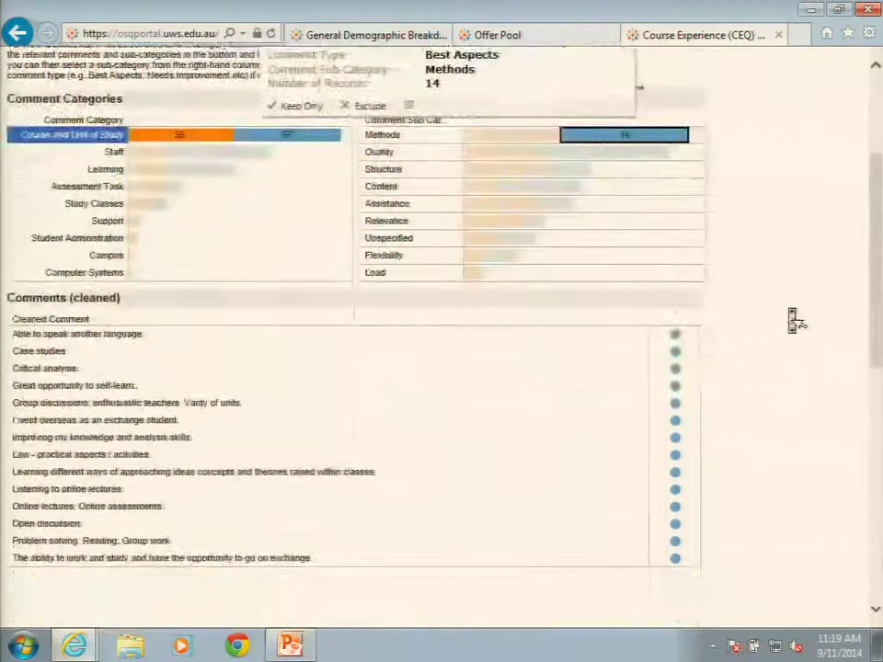
scroll(793, 315, "up", 5)
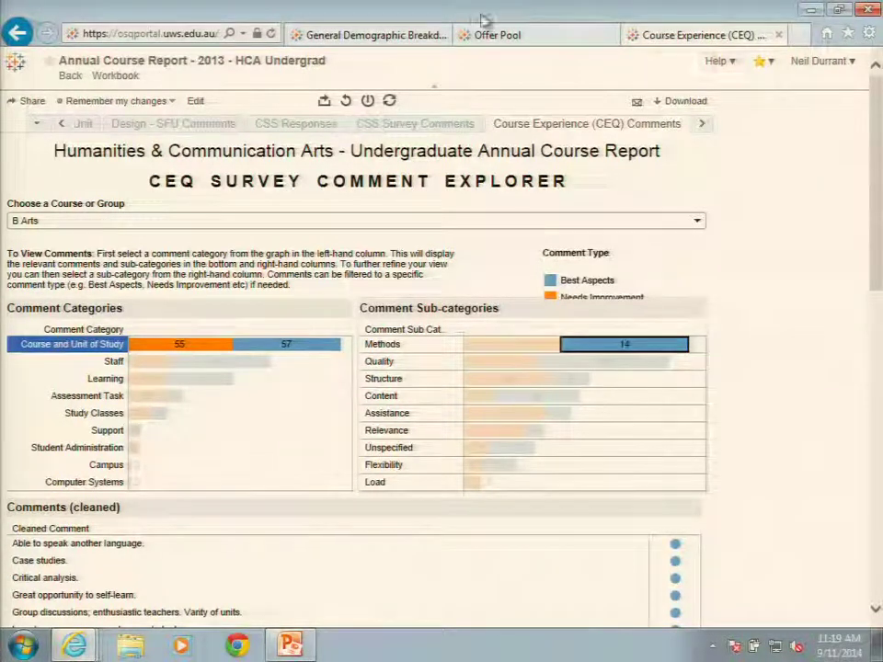
Switch to the General Demographic Breakdown dashboard and refresh its 2014 data.
left_click(363, 36)
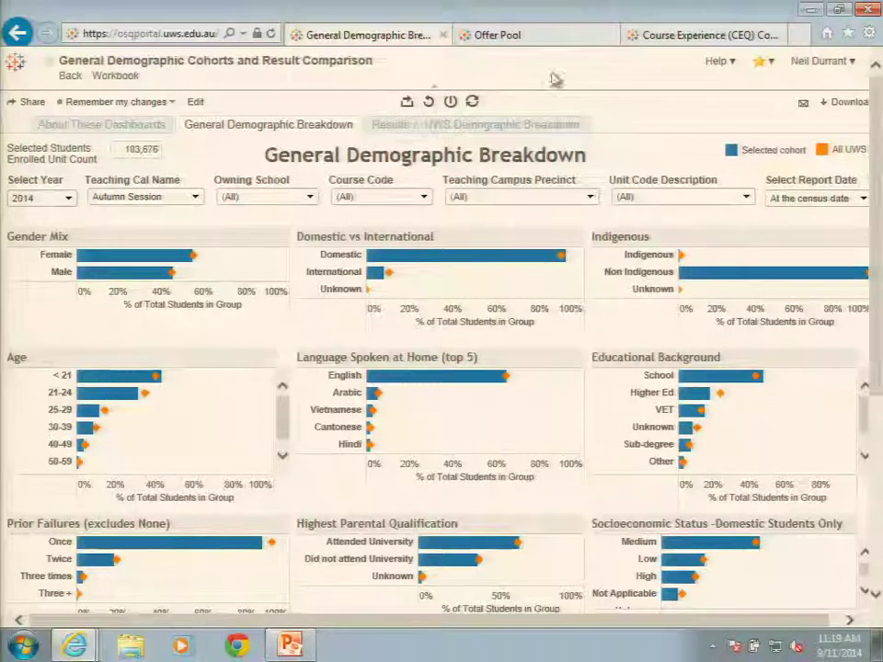
left_click(178, 35)
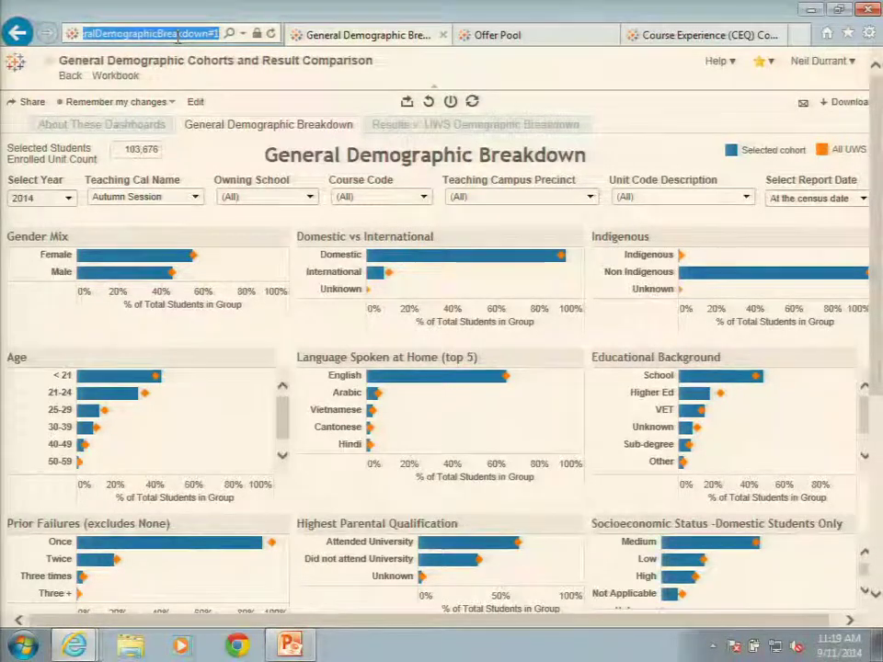
key("ctrl+c")
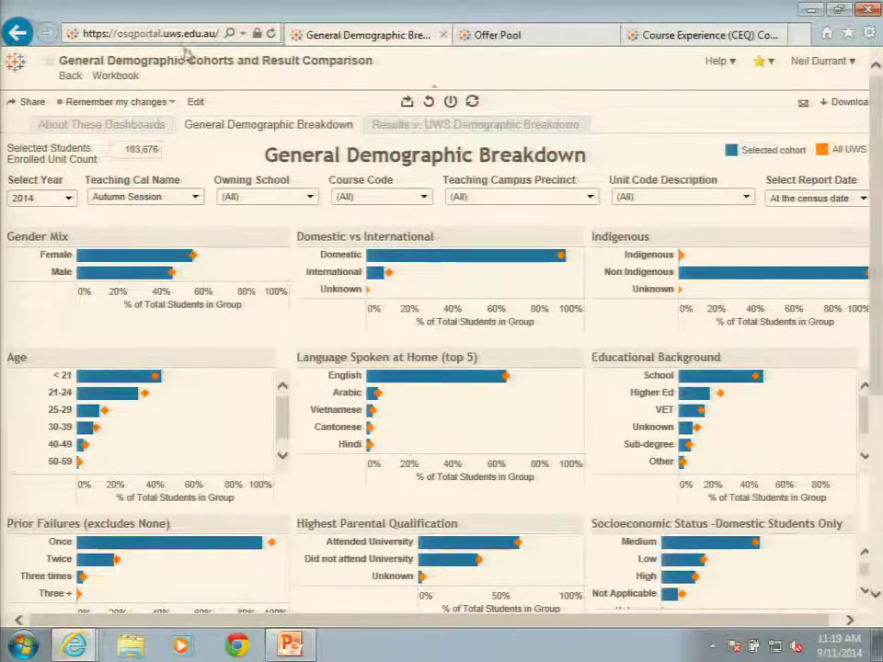
left_click(471, 103)
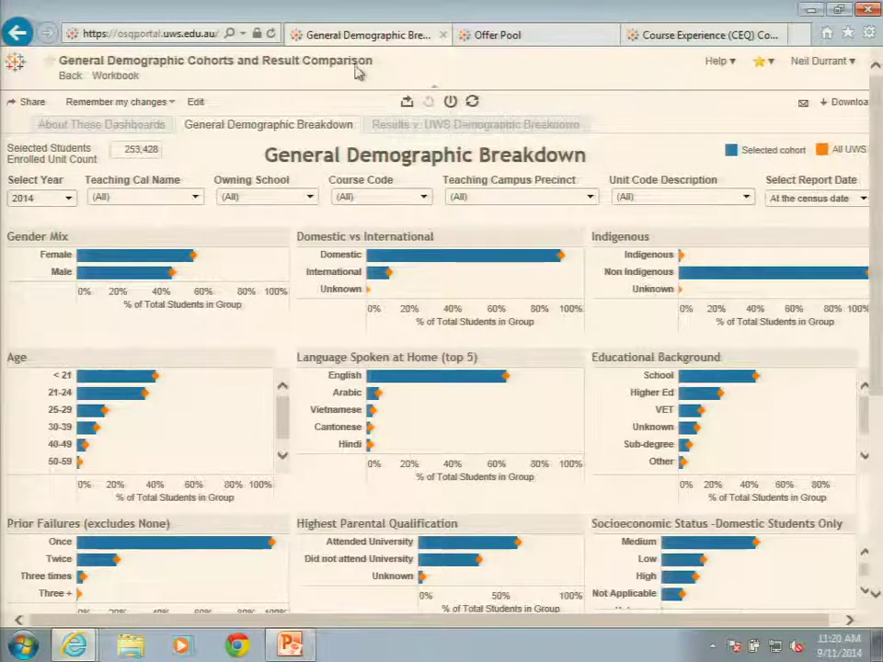
Filter the Teaching Campus Precinct to Bankstown only, showing 48,775 enrolled units.
left_click(589, 197)
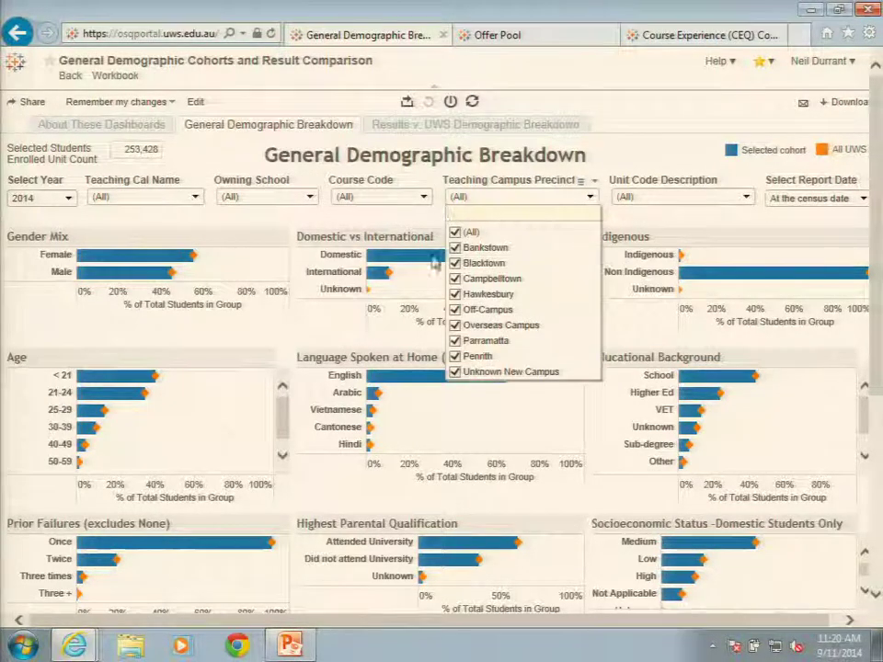
left_click(456, 232)
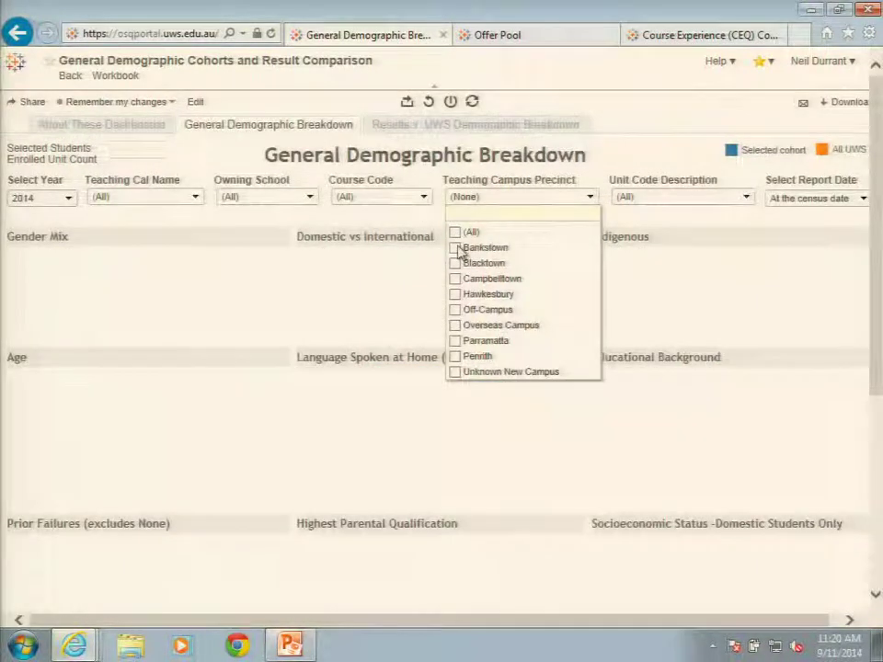
left_click(457, 247)
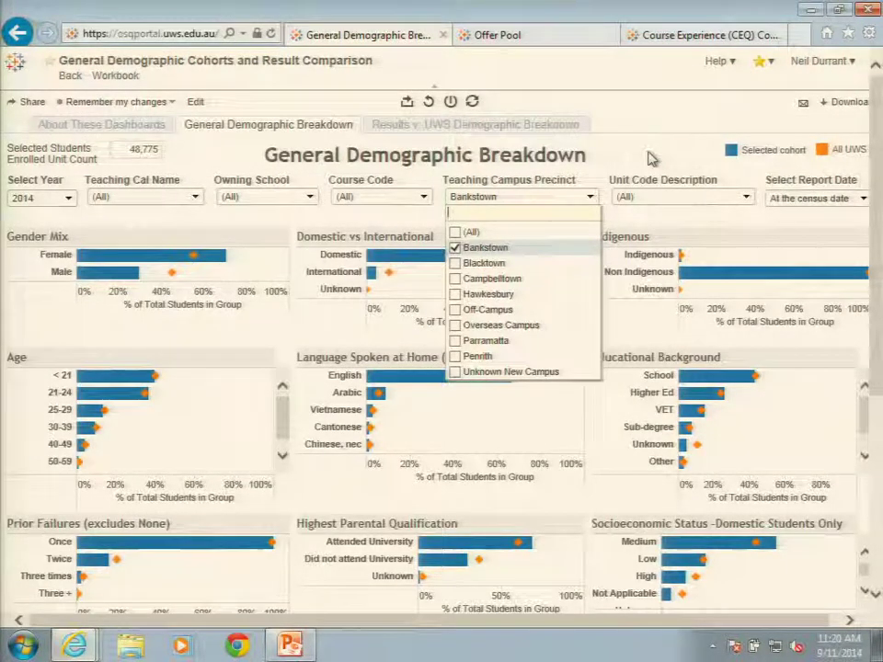
left_click(650, 157)
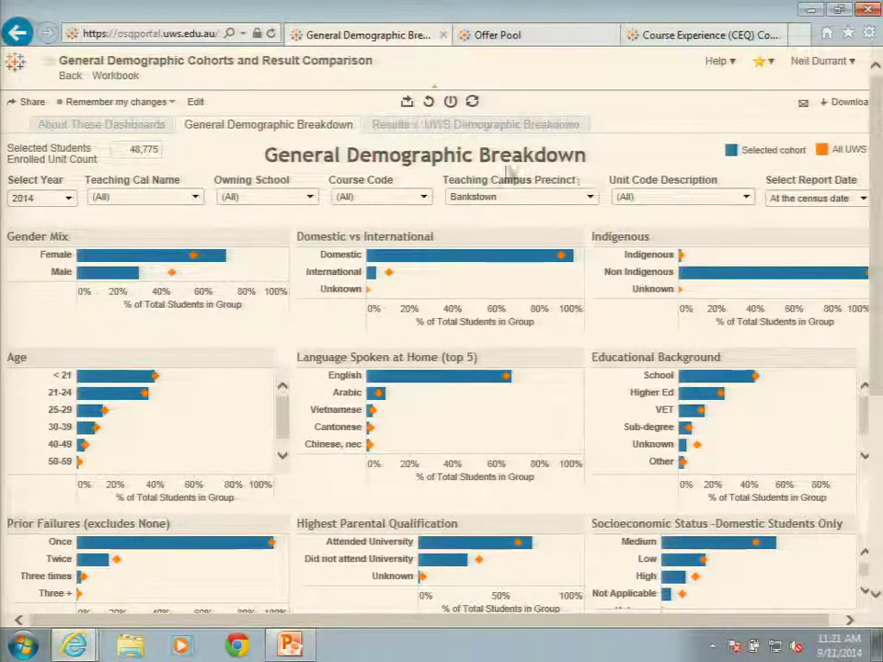
left_click(423, 197)
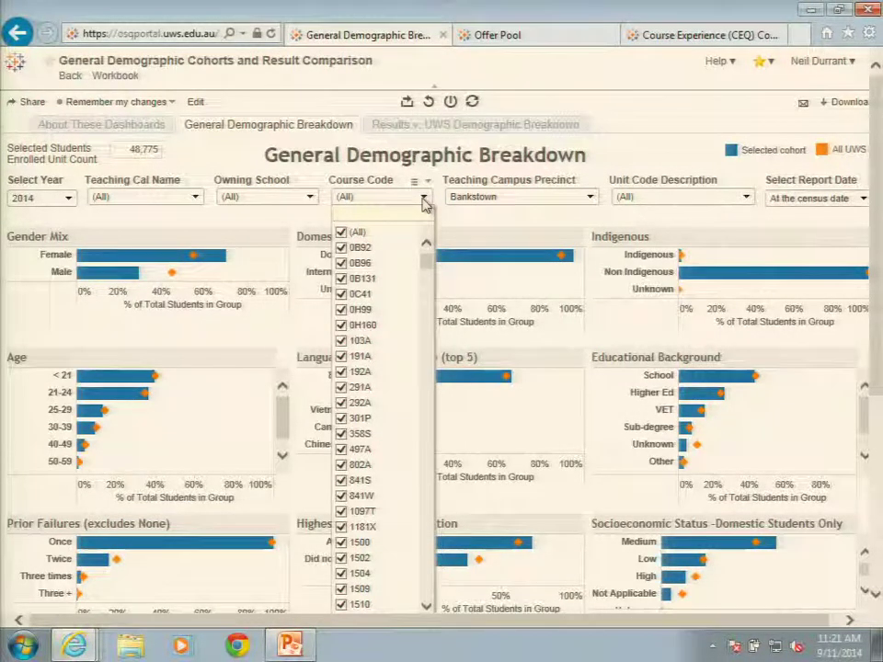
left_click(423, 198)
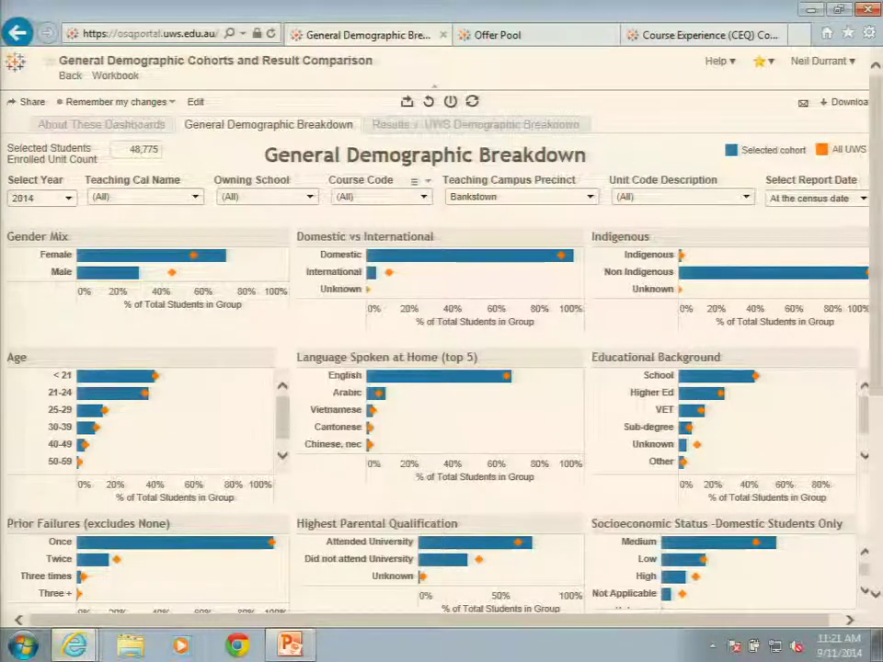
left_click(310, 197)
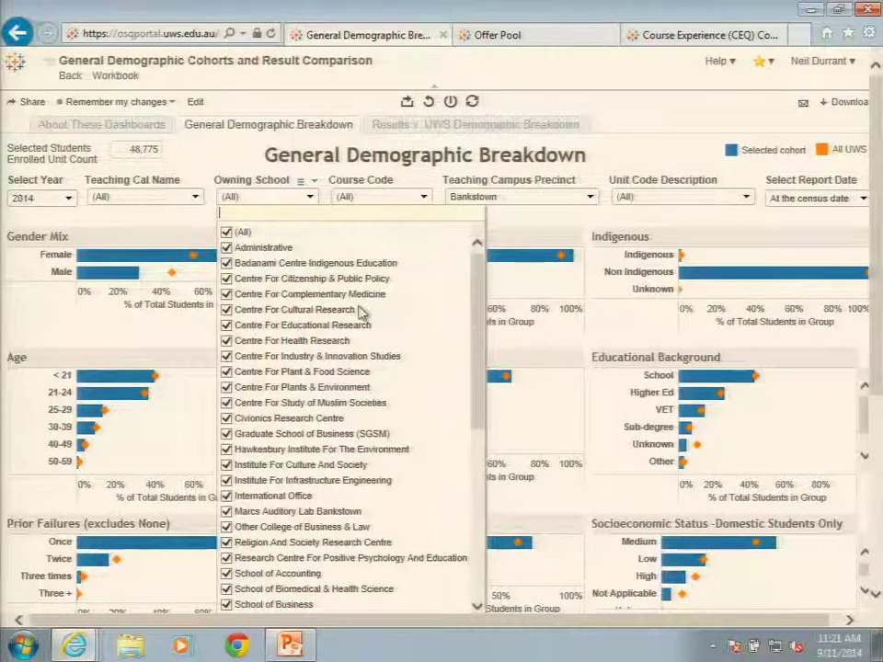
scroll(358, 313, "down", 4)
scroll(360, 314, "up", 4)
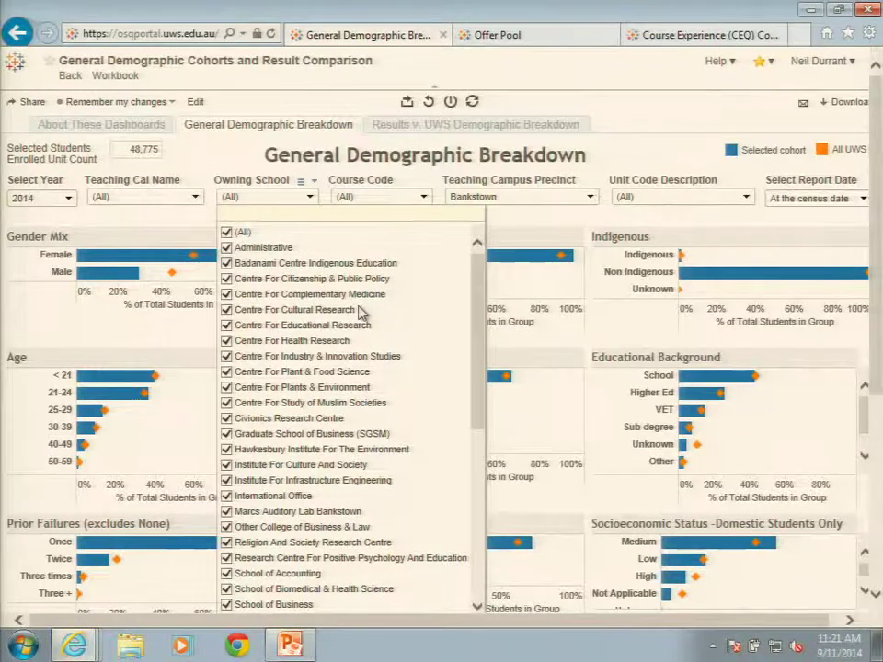
scroll(360, 314, "down", 4)
scroll(362, 314, "down", 4)
scroll(363, 315, "up", 8)
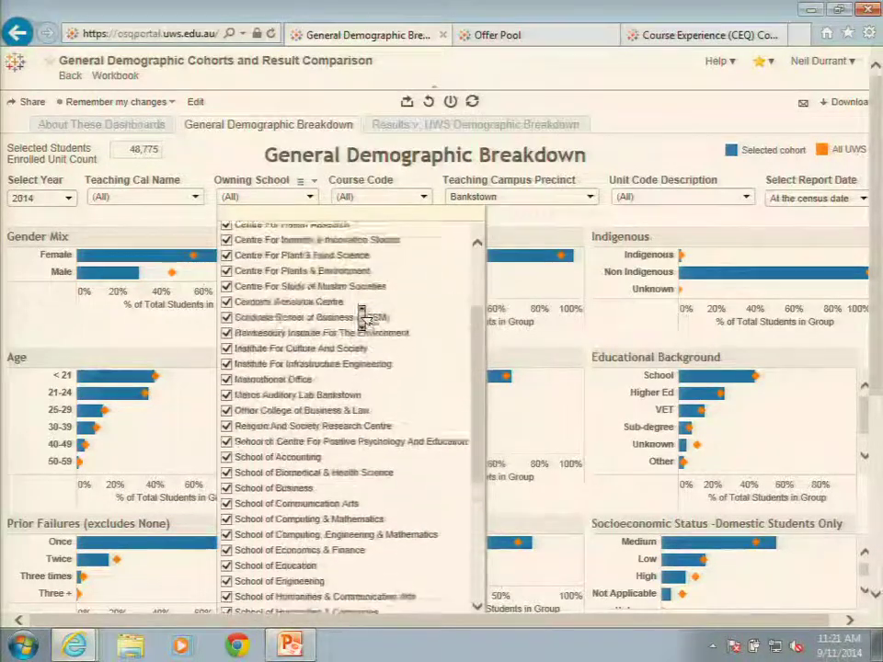
left_click(210, 173)
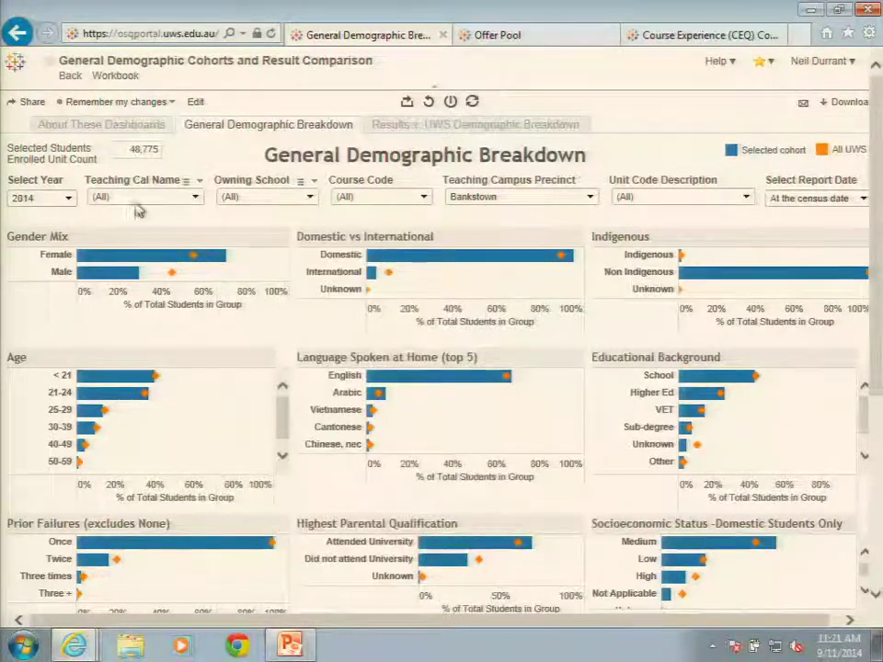
left_click(194, 200)
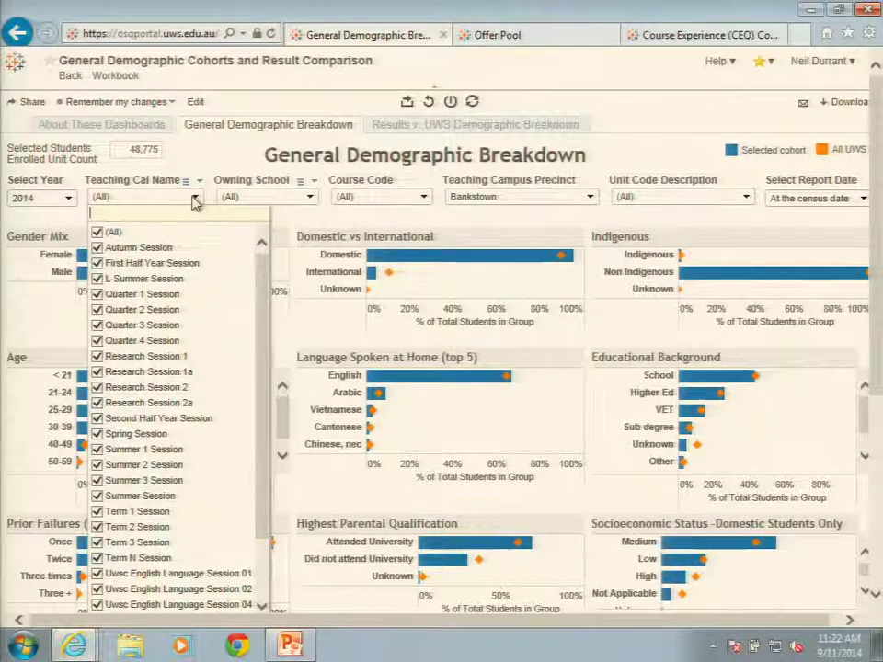
left_click(691, 132)
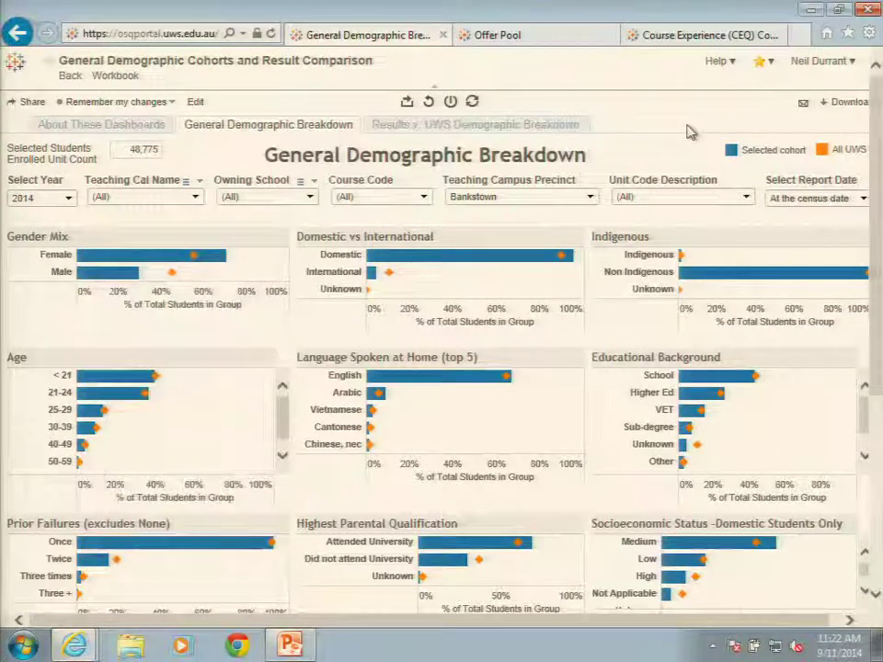
Open the Results v. UWS Demographic Breakdown and review the Cohort Report By options.
left_click(511, 125)
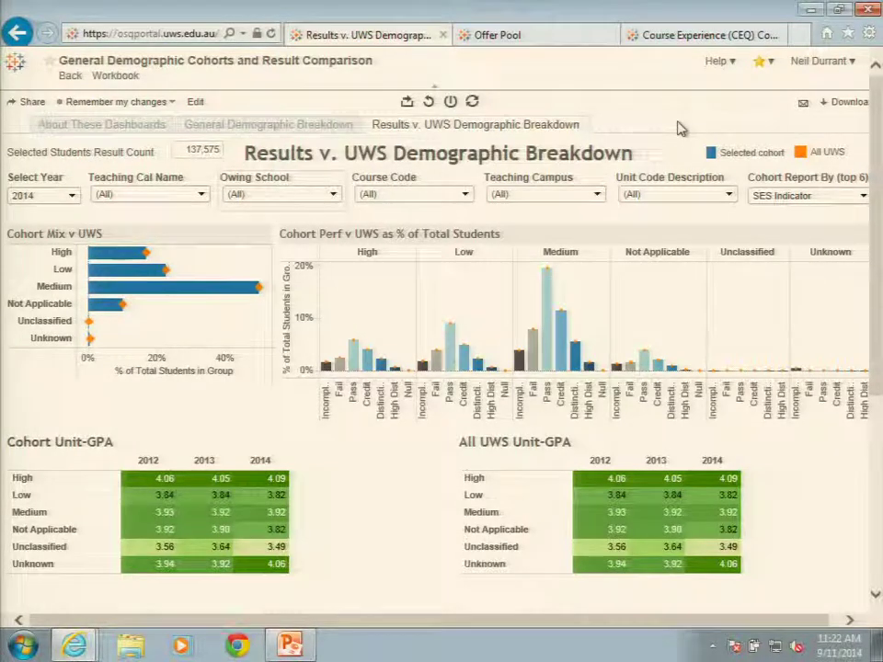
left_click(865, 196)
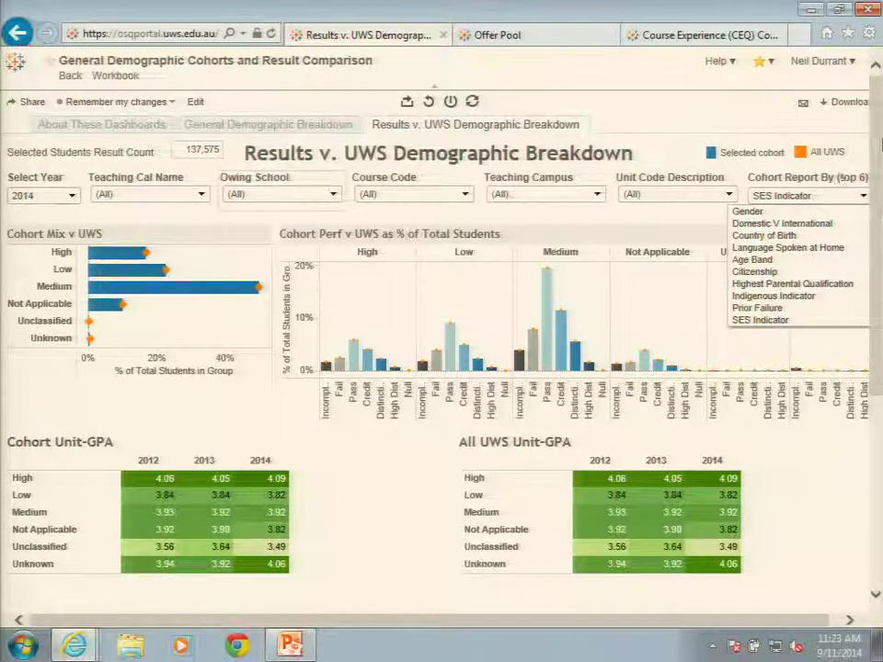
Filter the Teaching Campus to Bankstown only, leaving the cohort grouping unchanged.
left_click(598, 196)
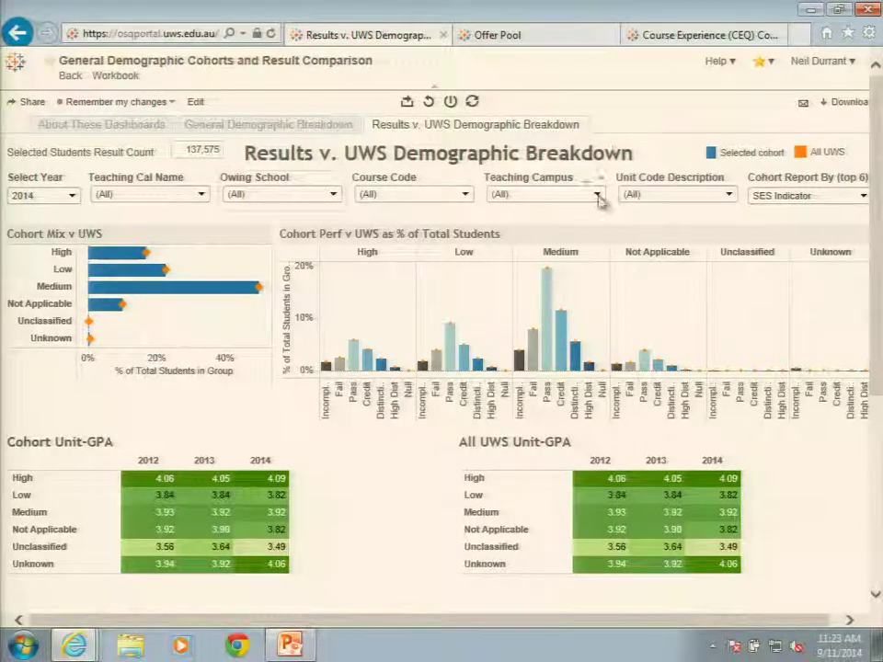
left_click(597, 196)
left_click(496, 230)
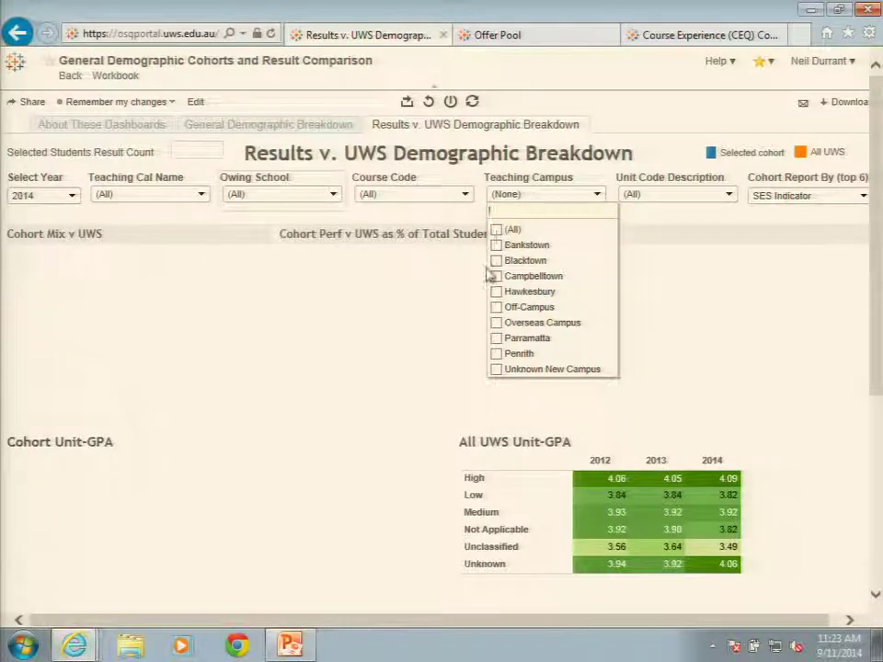
left_click(496, 245)
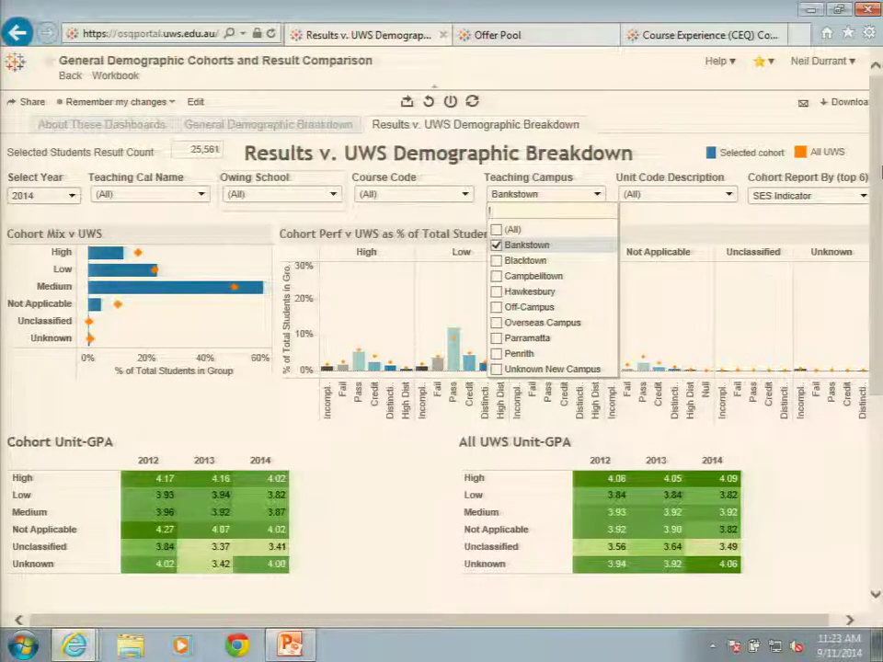
left_click(690, 123)
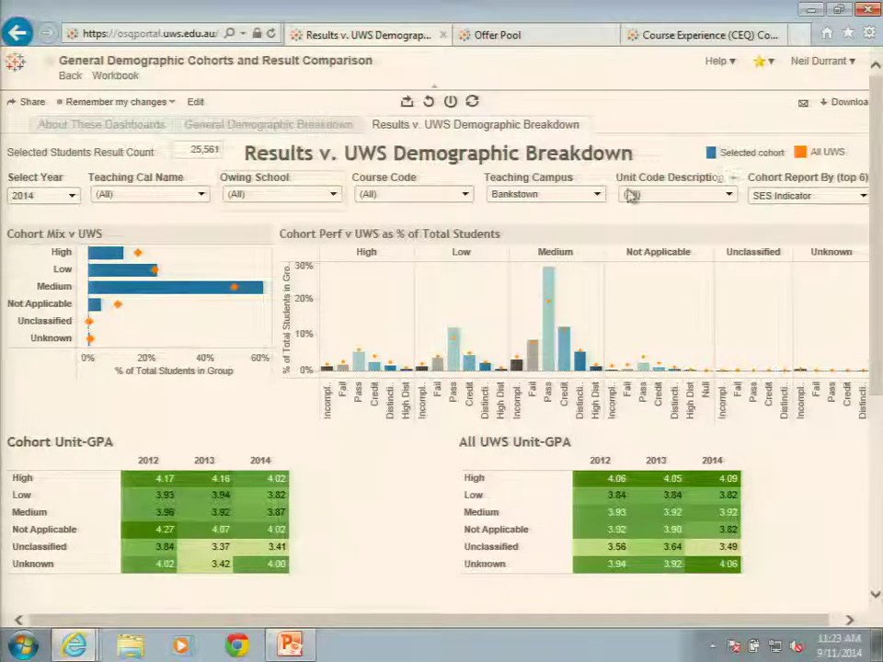
Report the cohort results by Gender, then move to the Offer Pool dashboard.
left_click(864, 196)
left_click(828, 211)
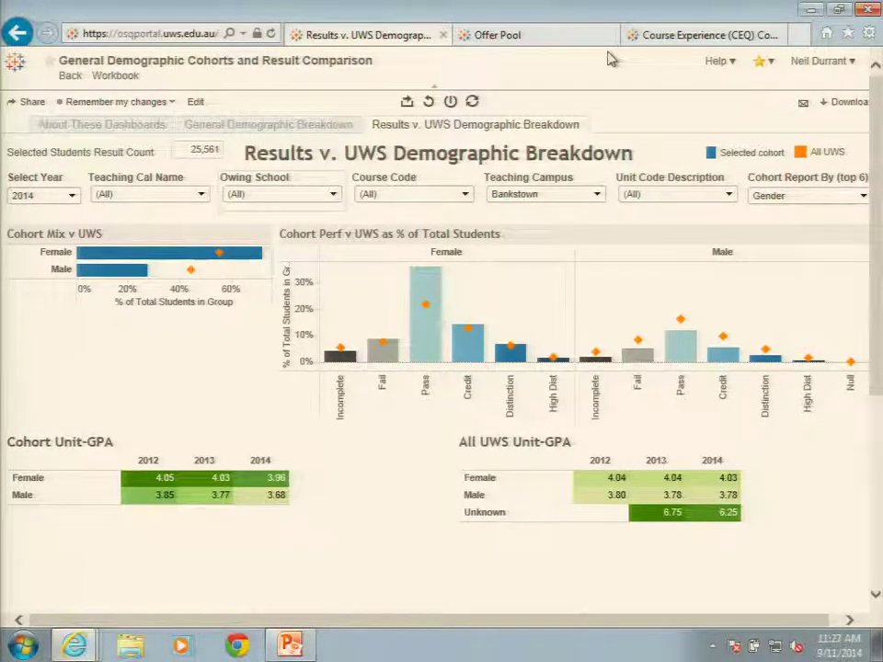
left_click(533, 35)
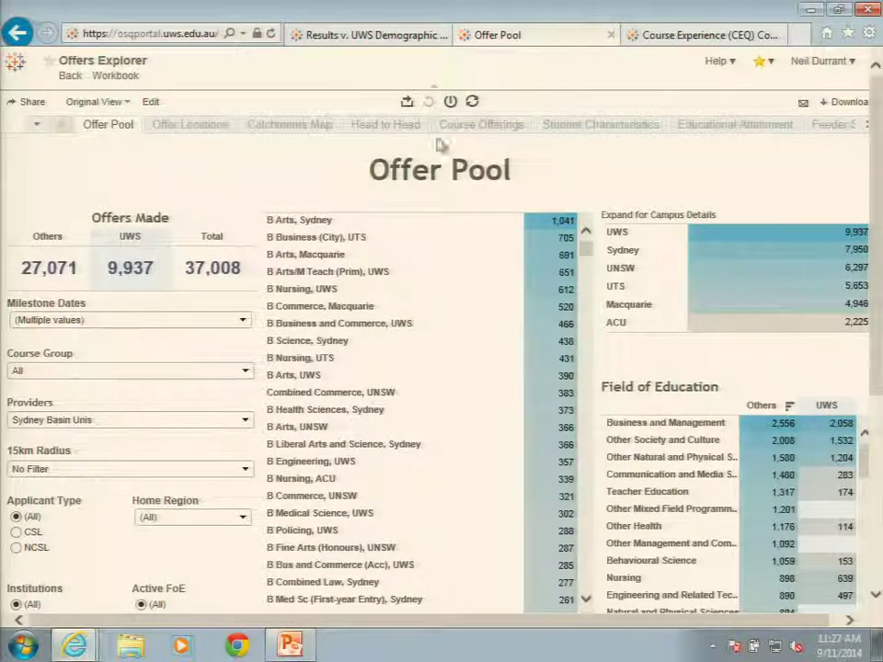
left_click(472, 102)
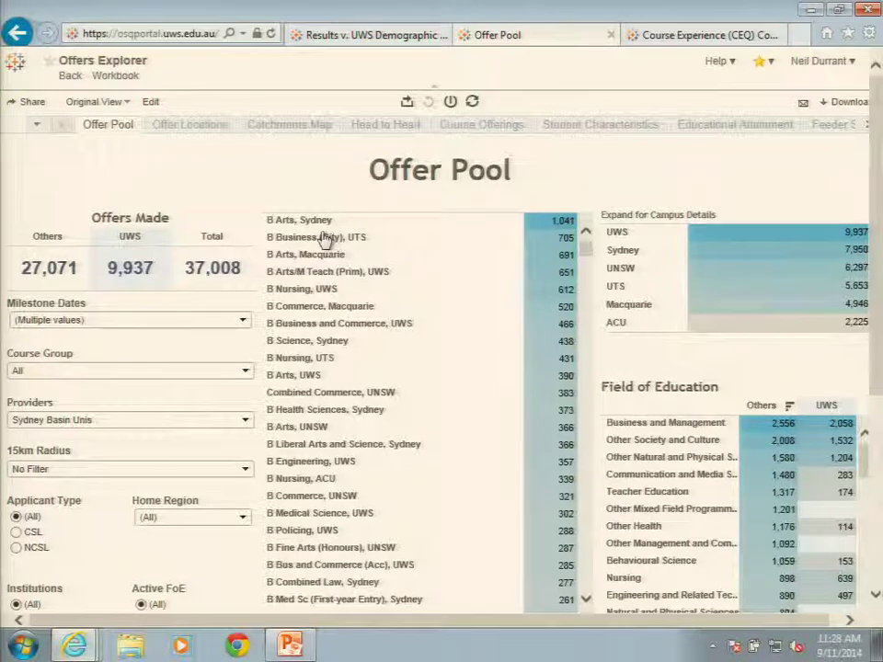
Set the Course Group filter to Design and Visual Arts, leaving 1,249 offers.
left_click(246, 372)
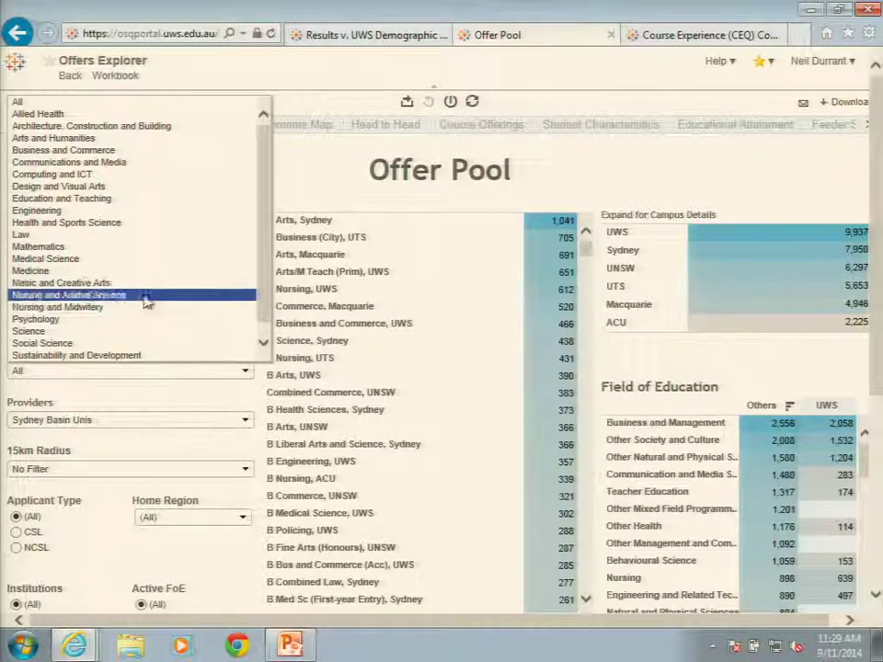
left_click(186, 184)
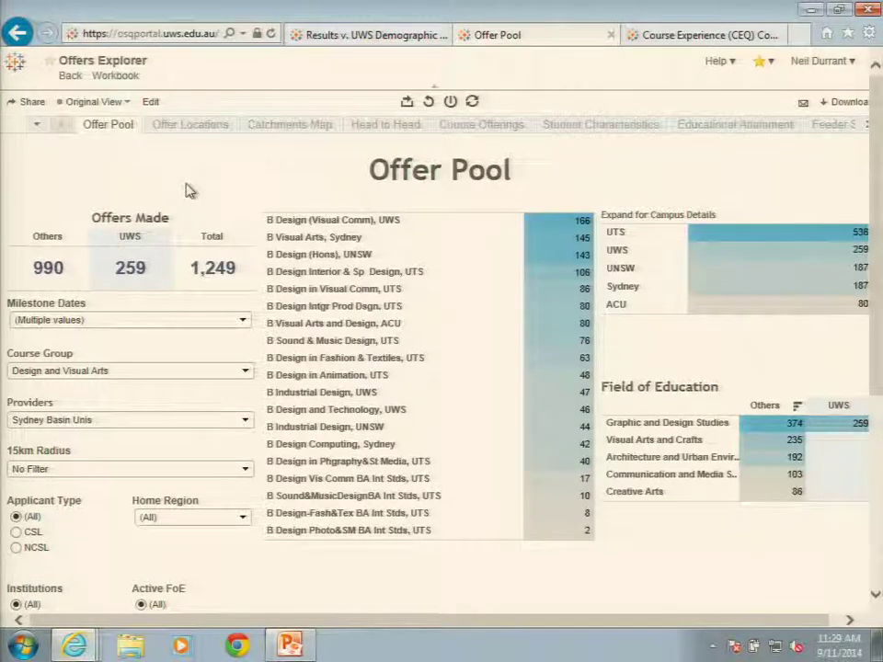
left_click(103, 371)
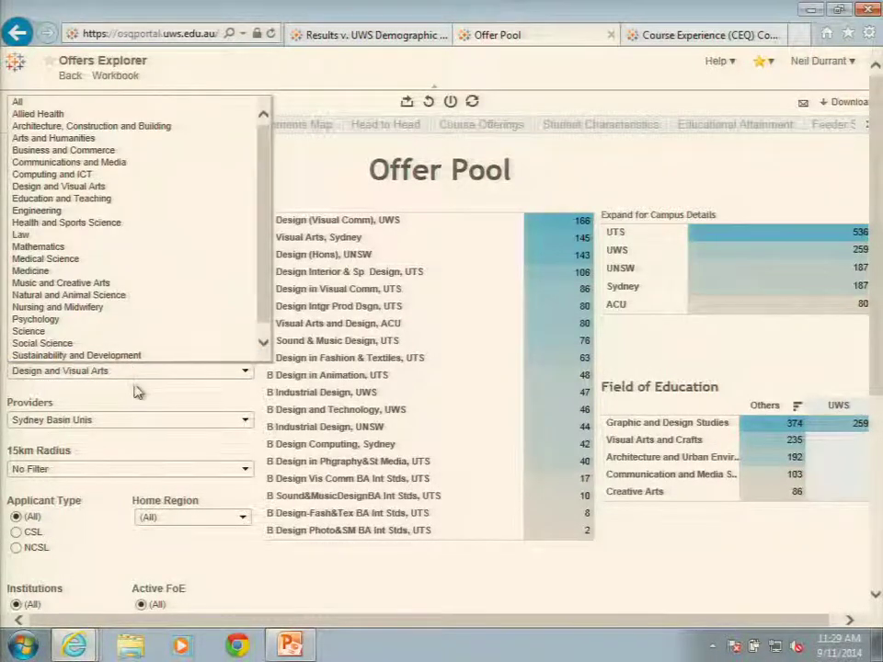
left_click(137, 398)
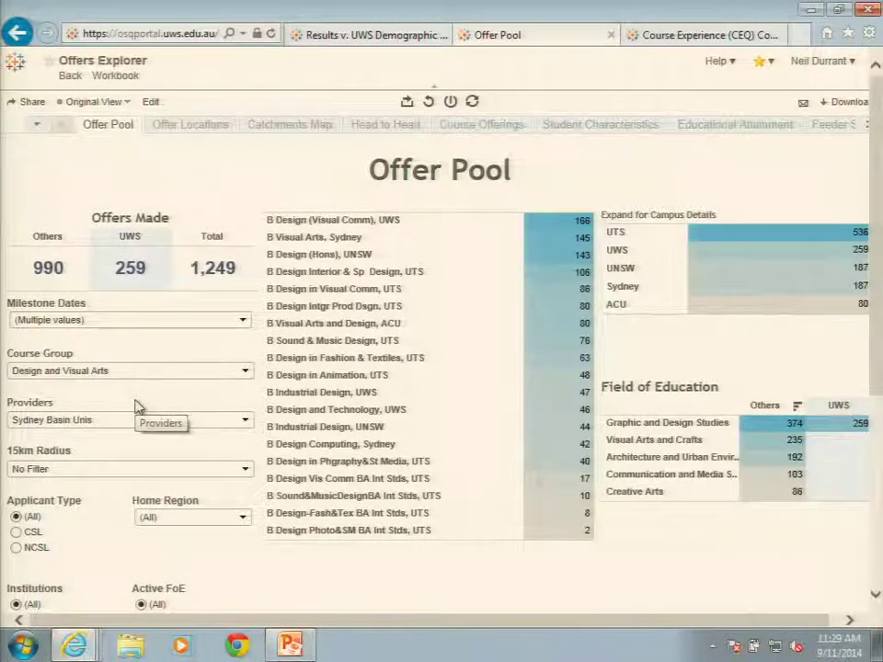
Restrict offers to the Parramatta 15km radius and view them on the Offer Locations map.
left_click(102, 470)
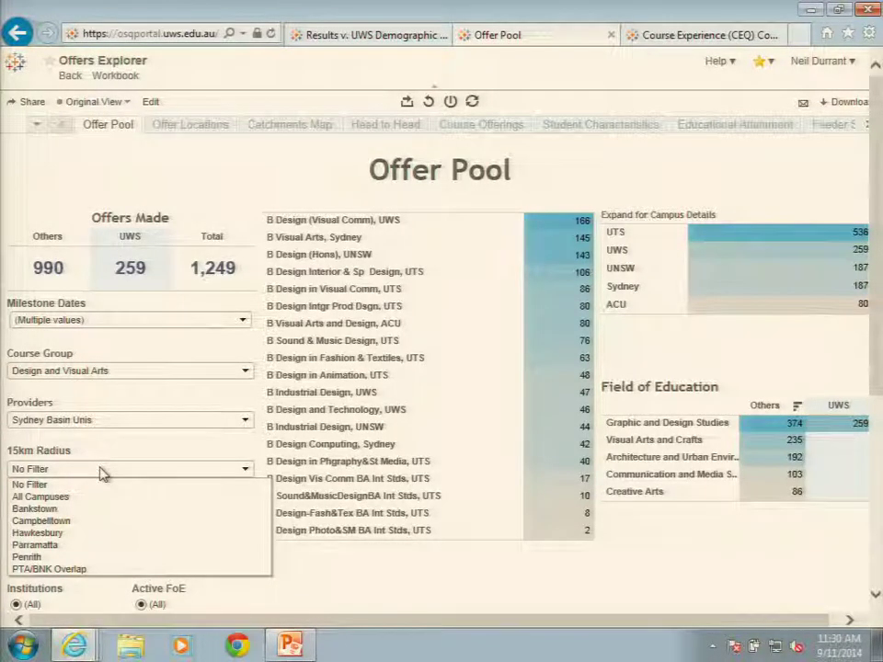
left_click(66, 544)
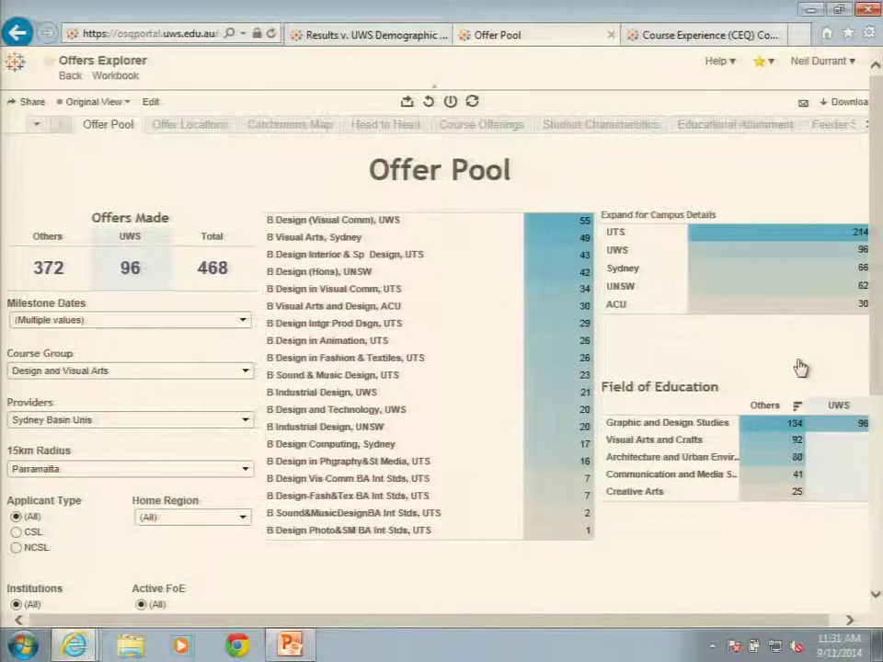
left_click(202, 127)
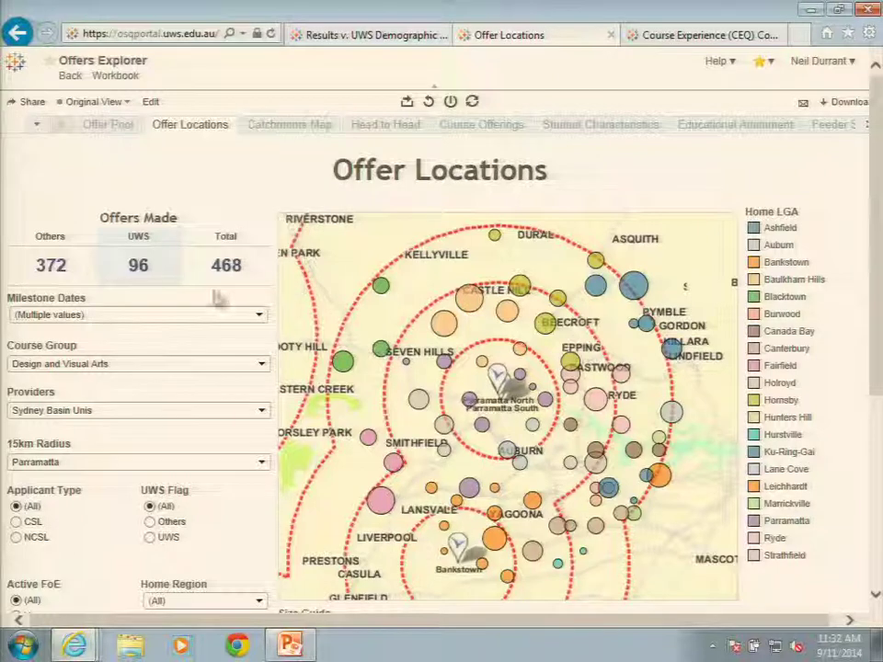
Zoom the Offer Locations map out so all campus catchment rings show.
left_click(292, 247)
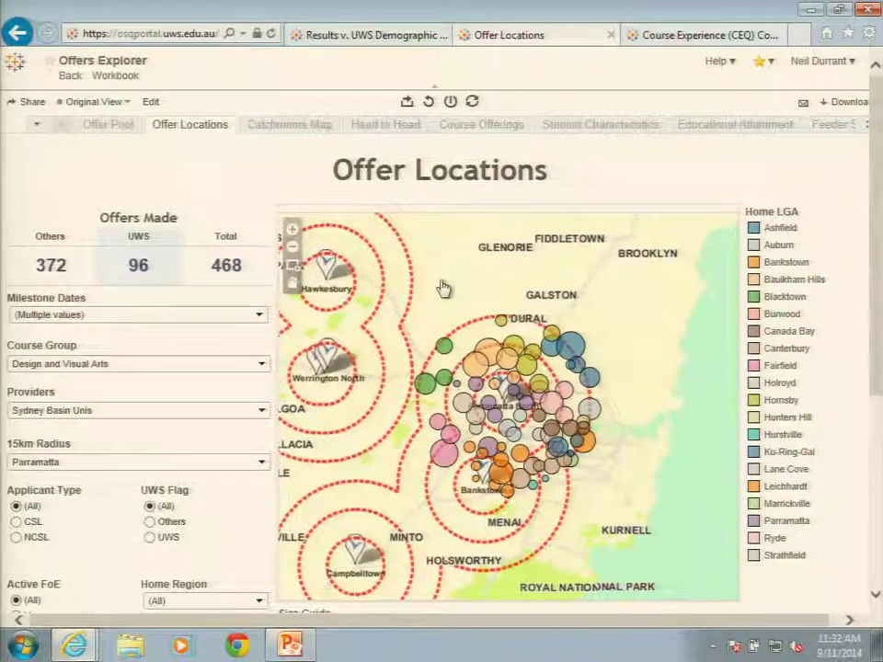
left_click(66, 462)
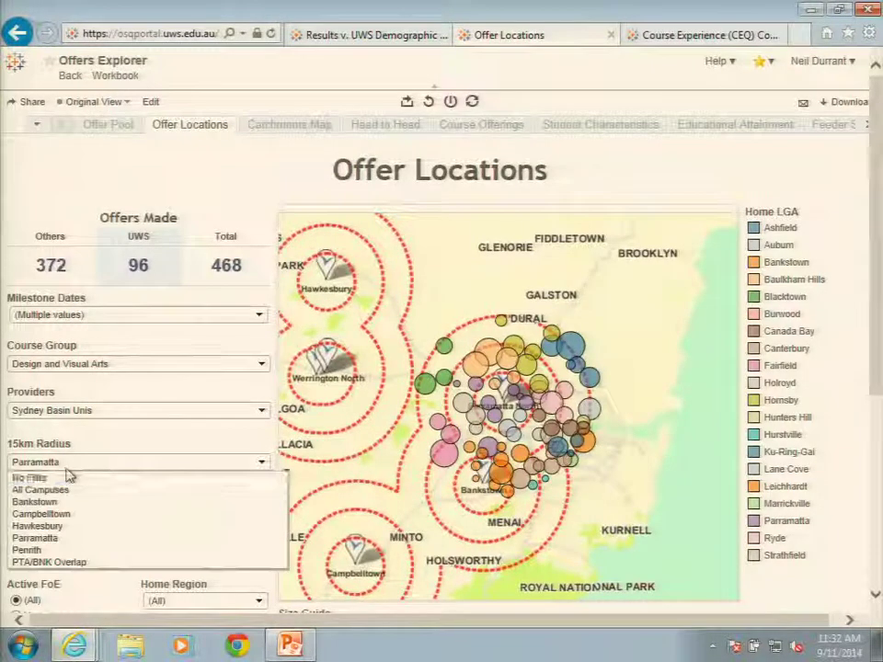
left_click(79, 505)
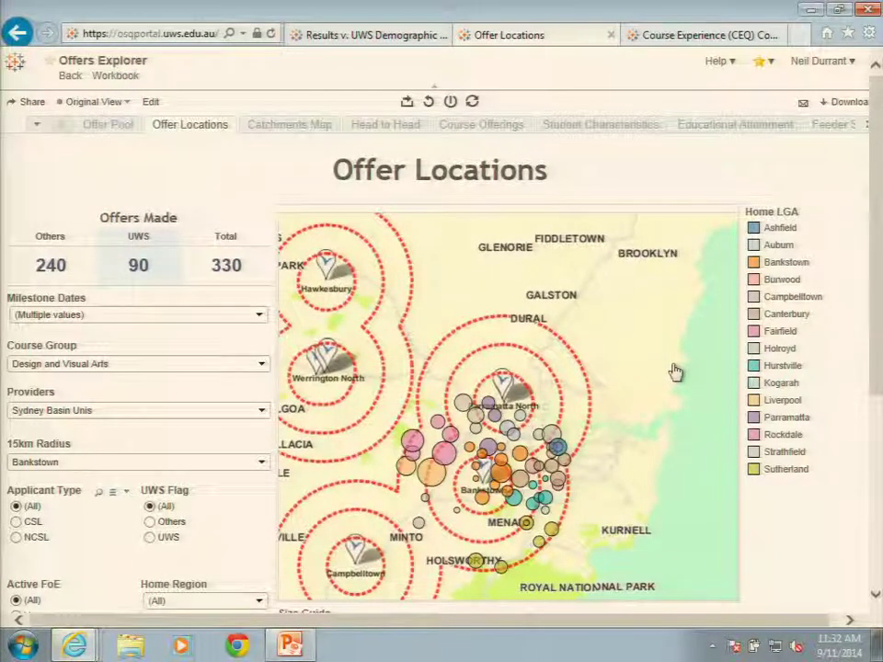
left_click(263, 462)
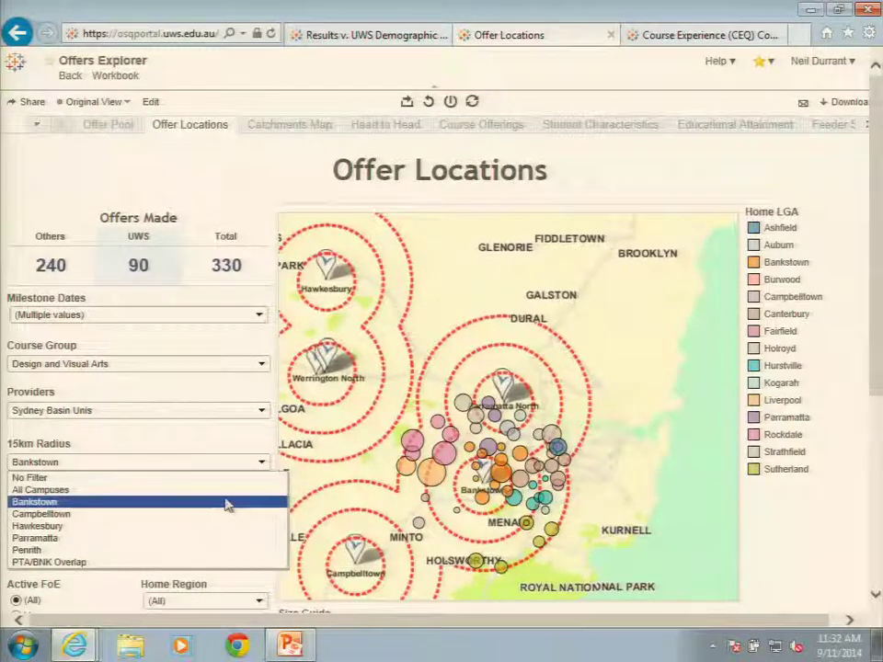
left_click(211, 526)
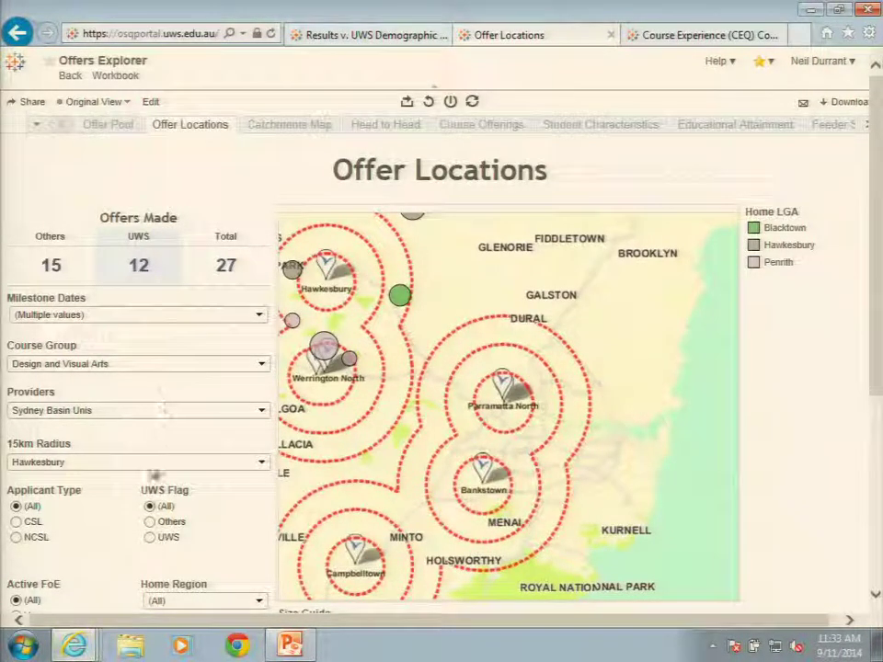
left_click(263, 462)
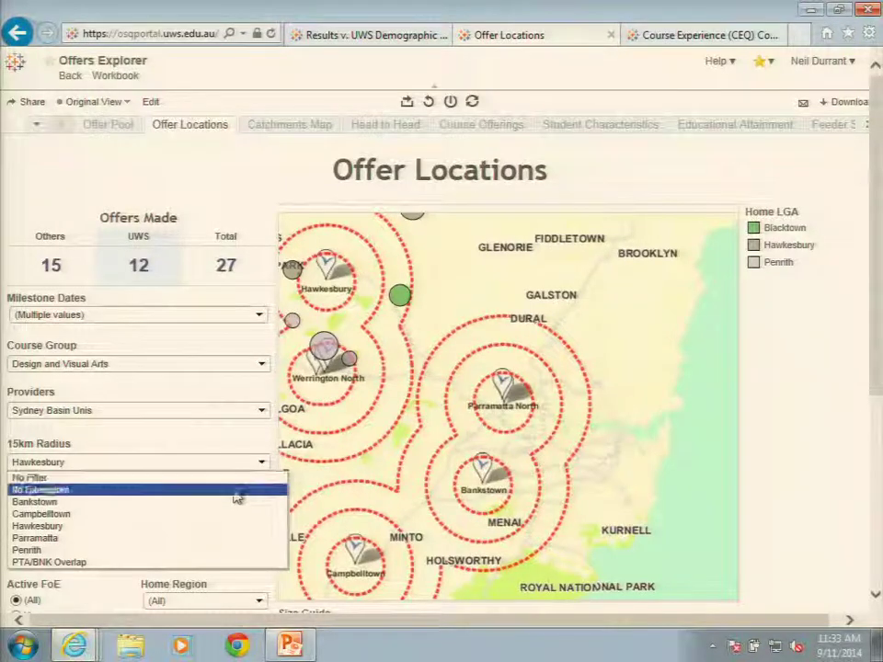
left_click(219, 537)
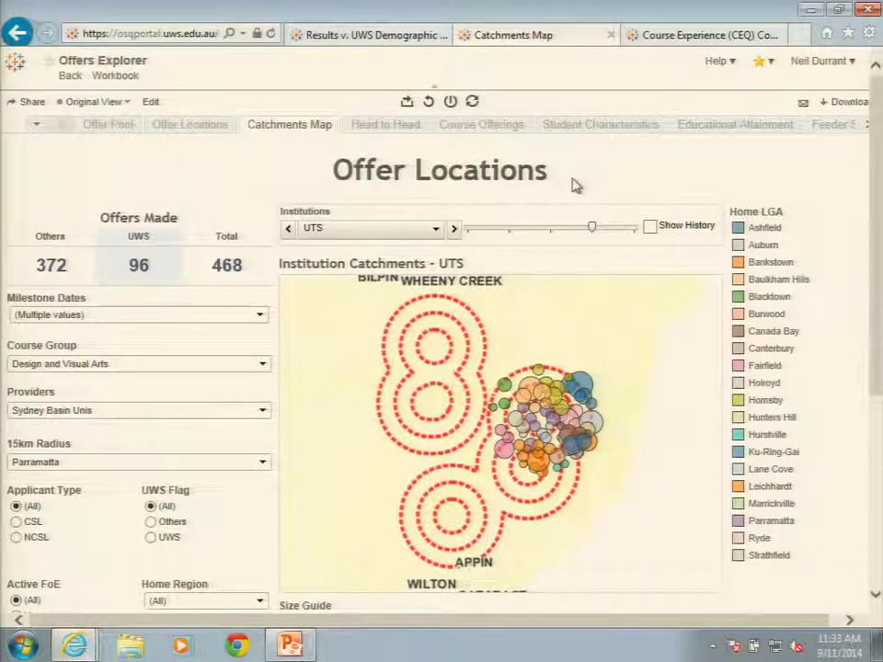
Zoom the UTS catchment map out once, then in twice onto the rings near Dural and Menai.
mouse_move(597, 293)
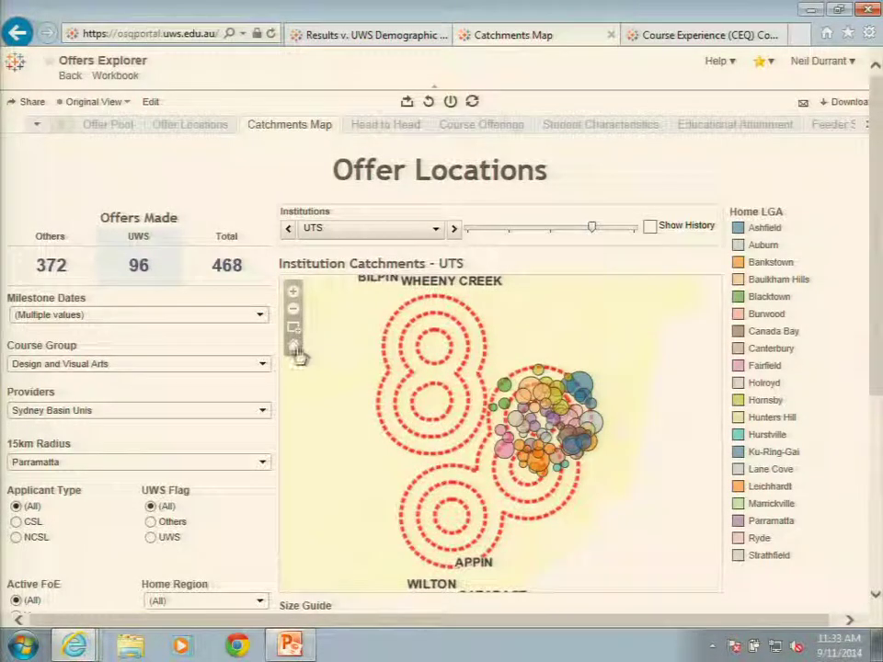
left_click(295, 310)
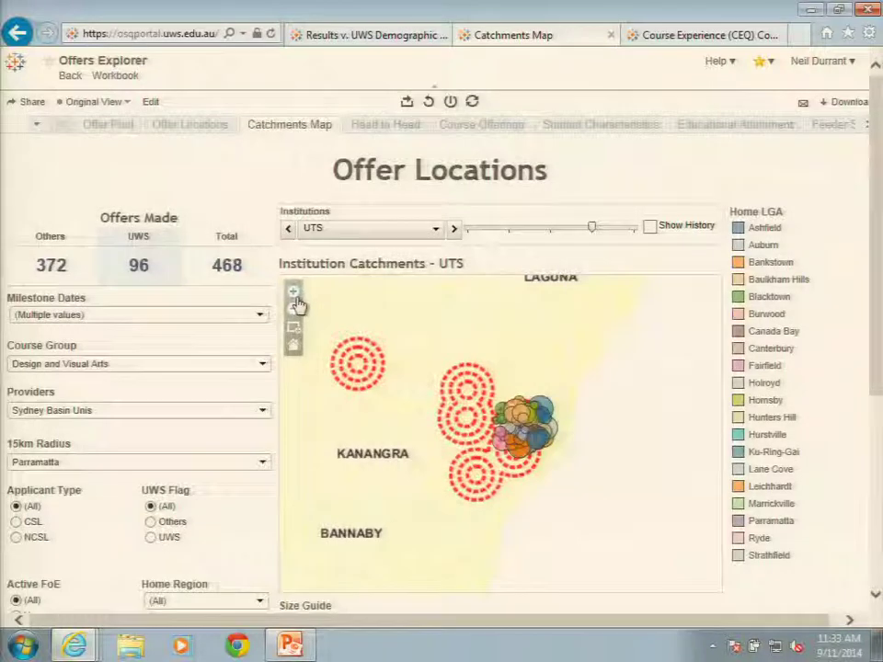
left_click(294, 293)
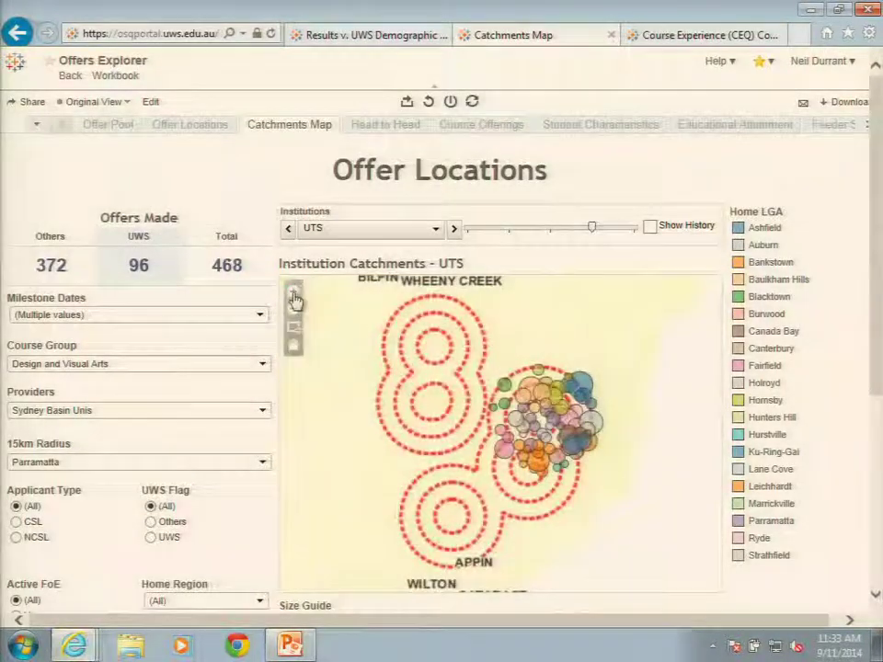
left_click(296, 301)
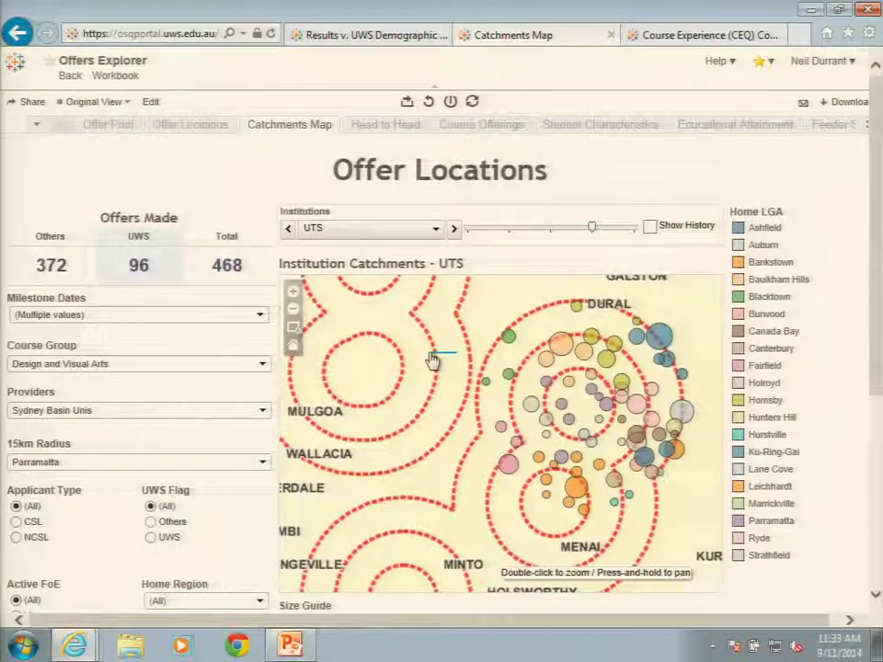
left_click_drag(430, 354, 372, 367)
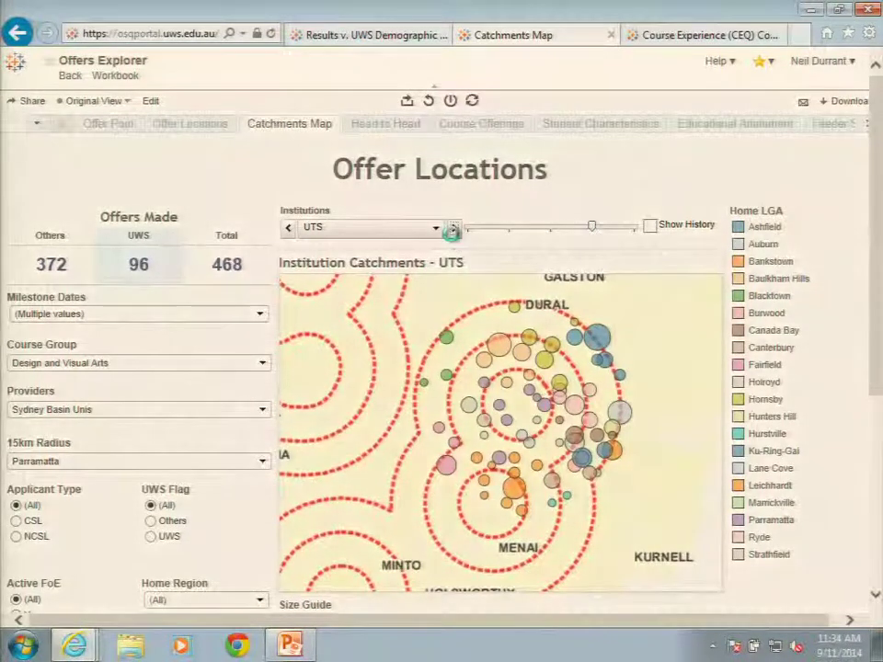
left_click(452, 231)
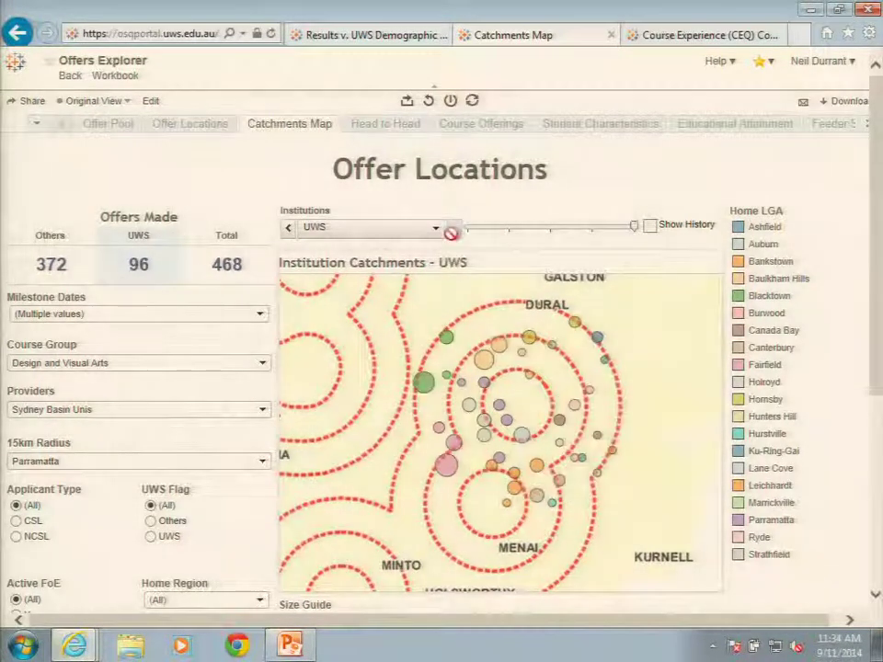
left_click(289, 230)
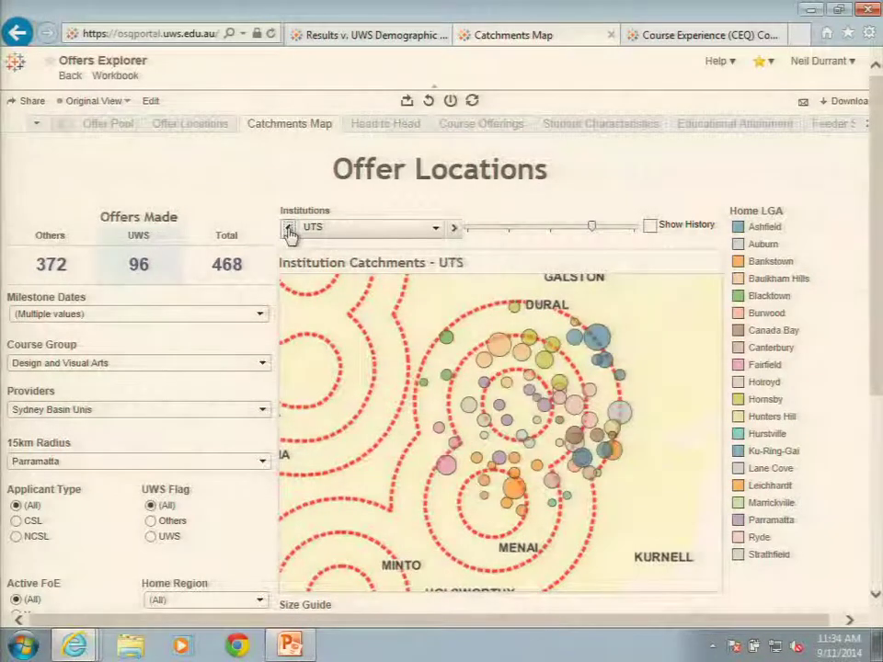
left_click(289, 230)
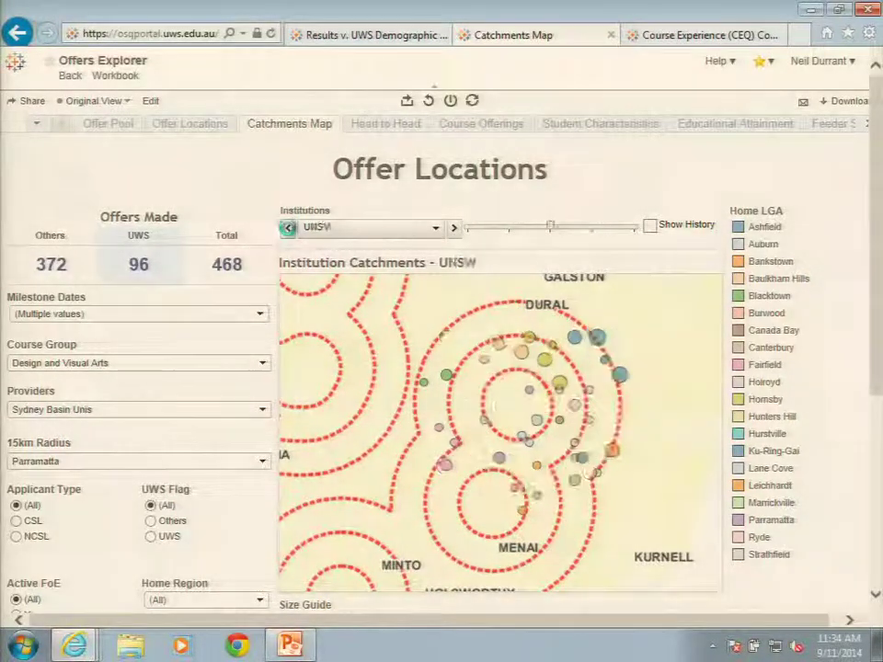
left_click(289, 230)
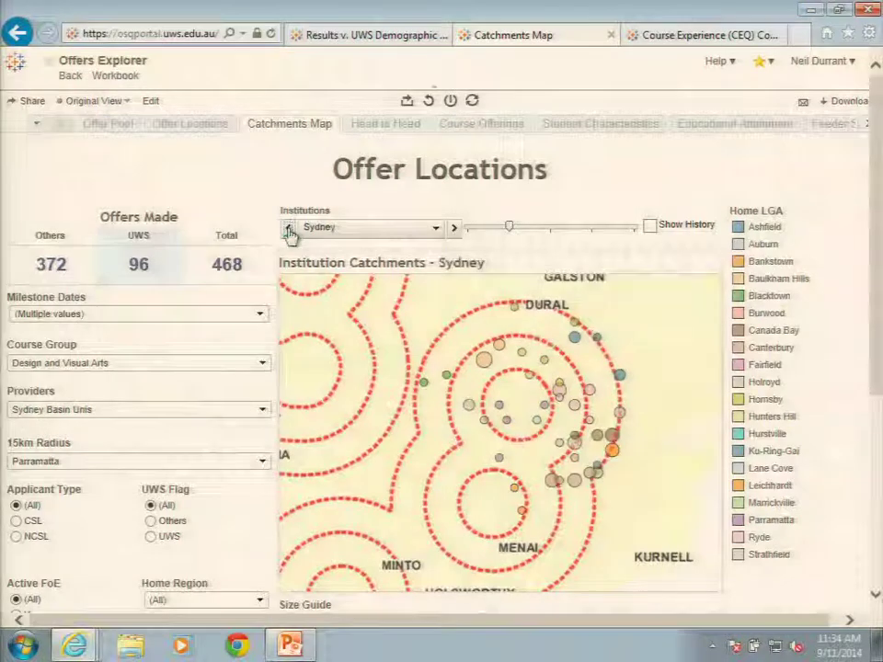
left_click(289, 230)
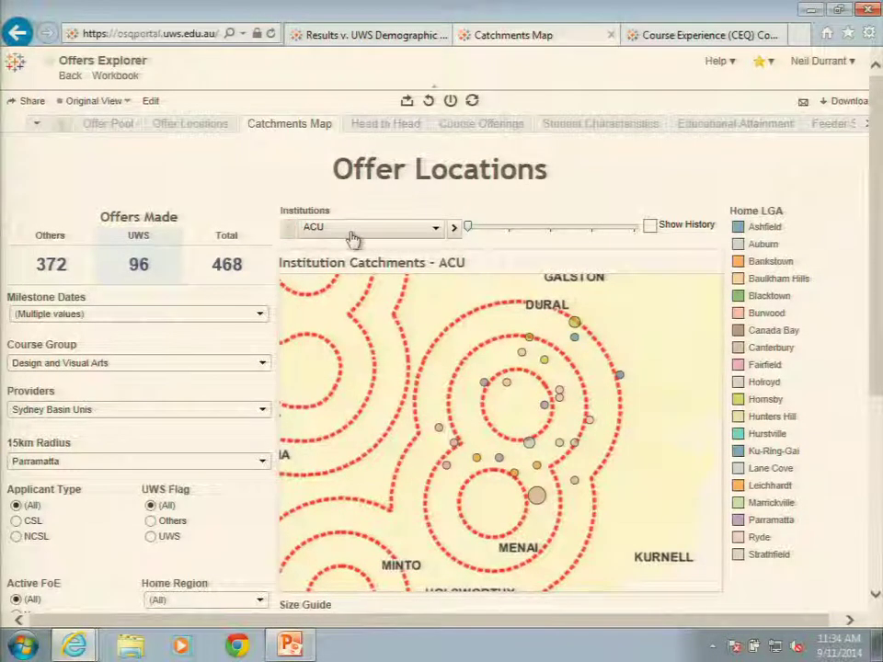
left_click(452, 228)
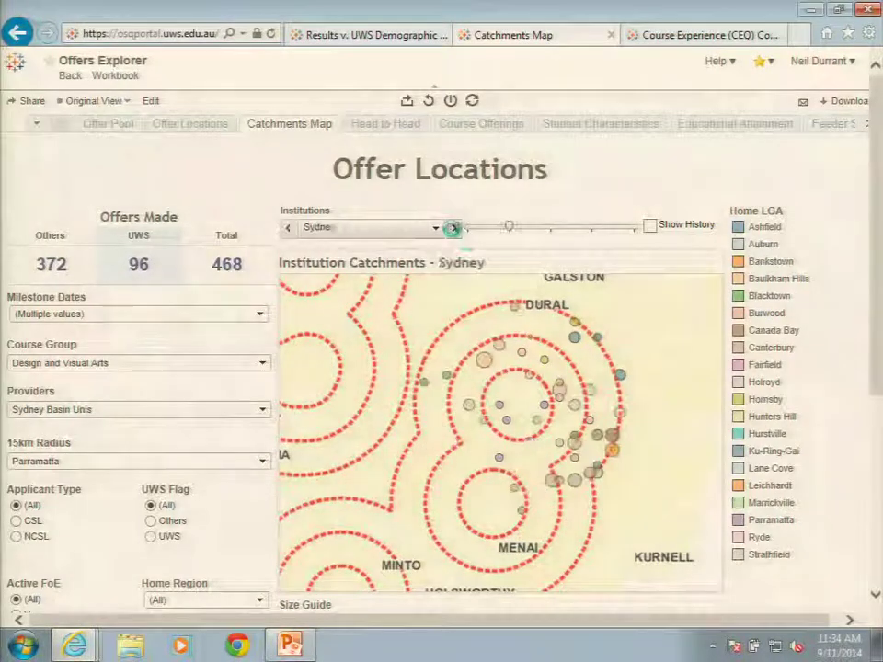
left_click(453, 228)
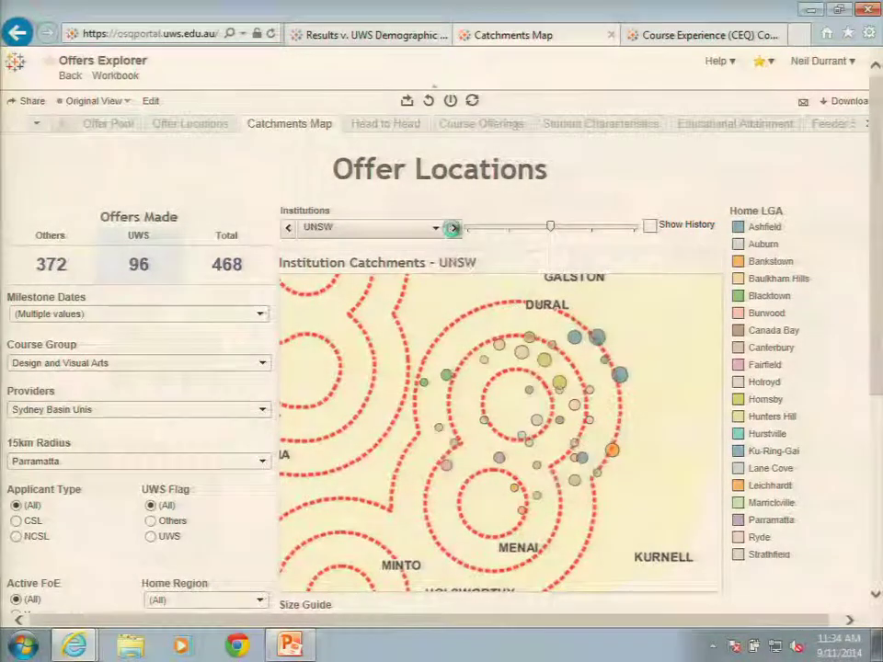
left_click(453, 228)
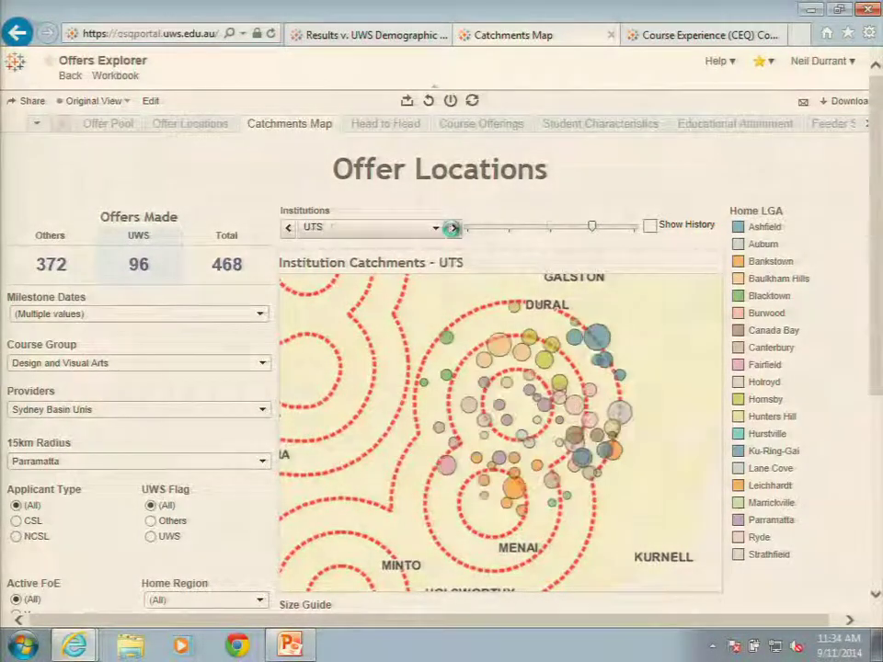
left_click(452, 228)
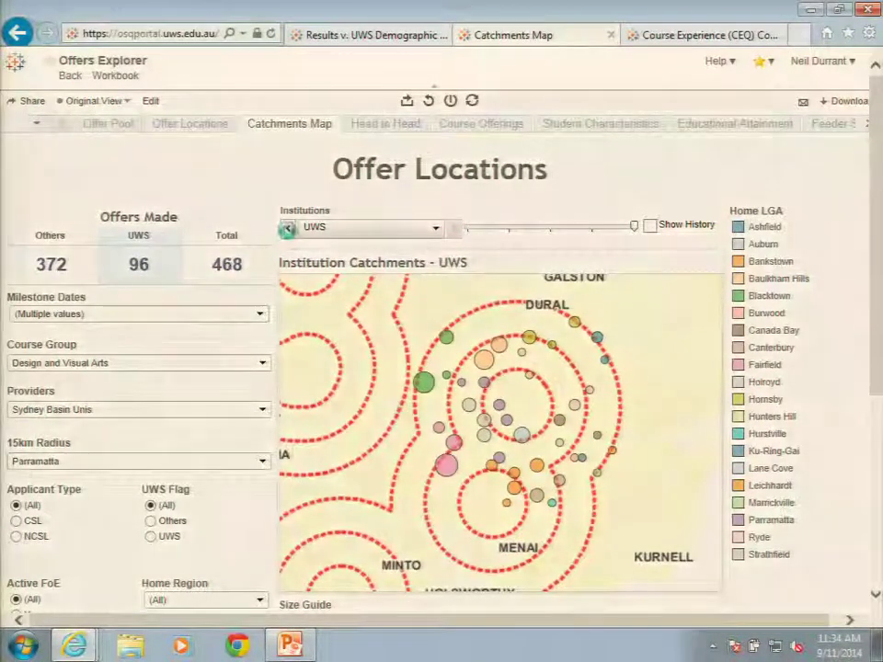
left_click(287, 228)
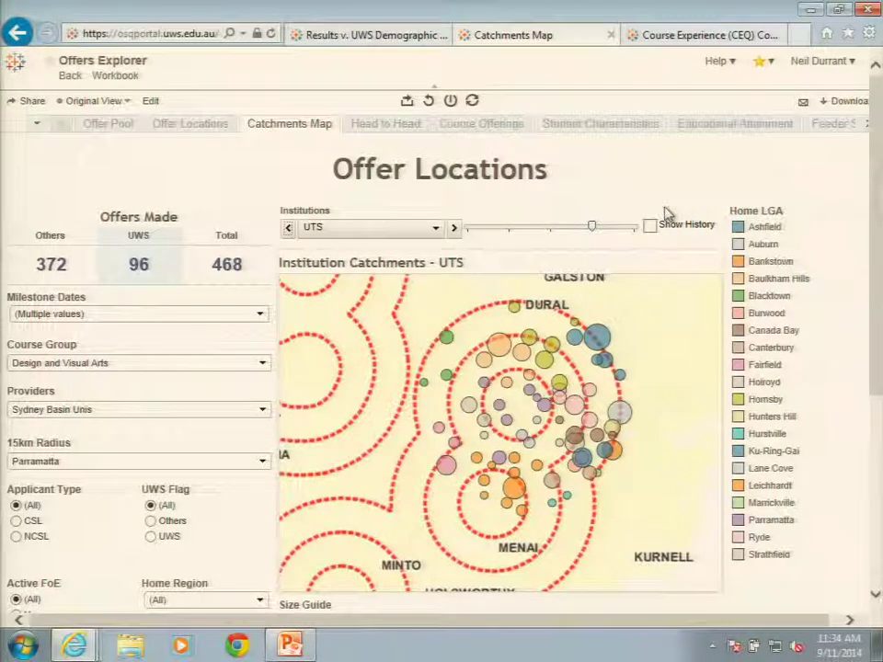
left_click(405, 124)
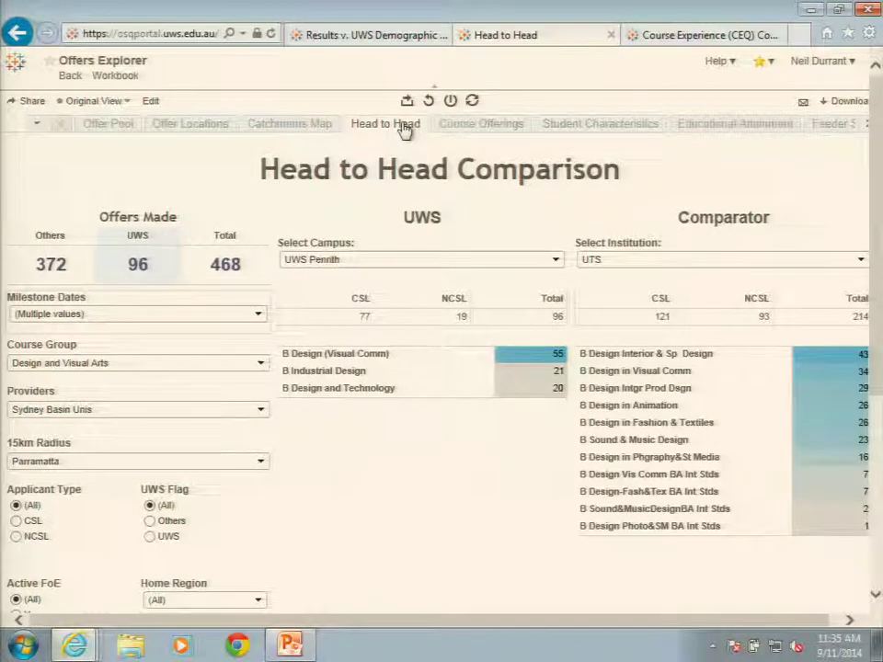
Show the Course Offerings breakdown of the 468 offers by institution.
left_click(469, 122)
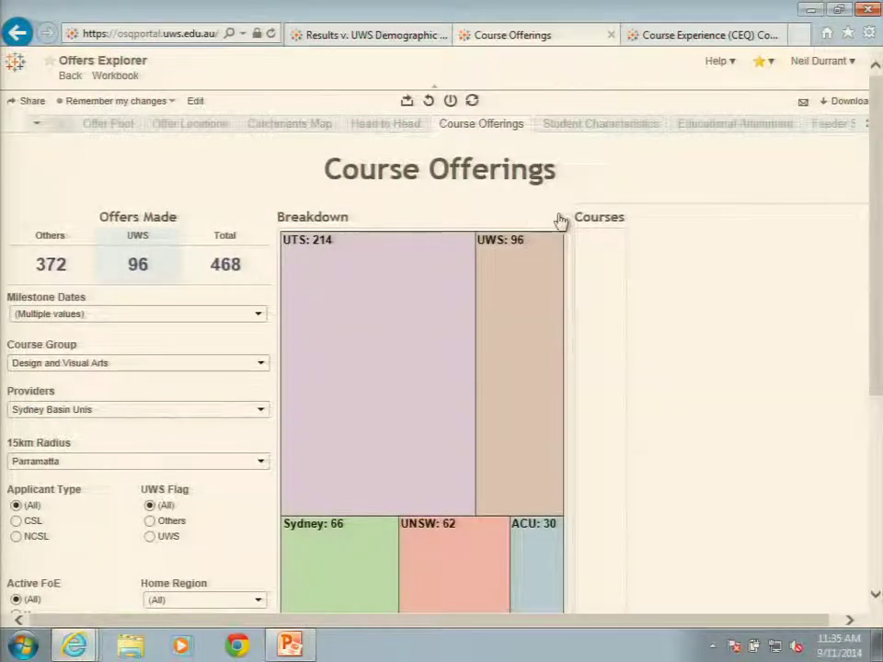
Filter the Breakdown treemap to UTS's individual course offers, then move to Student Characteristics.
left_click(331, 323)
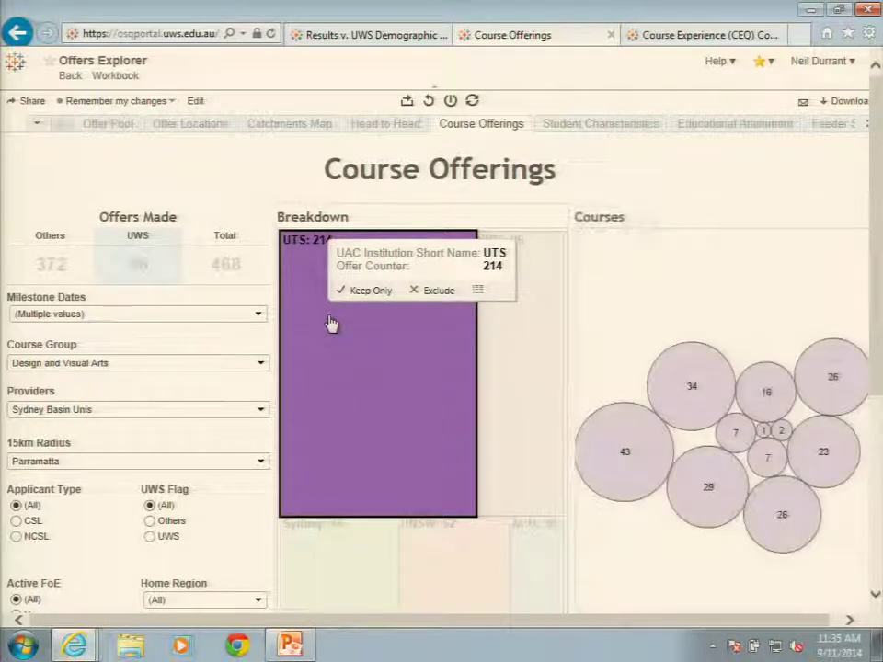
left_click(604, 122)
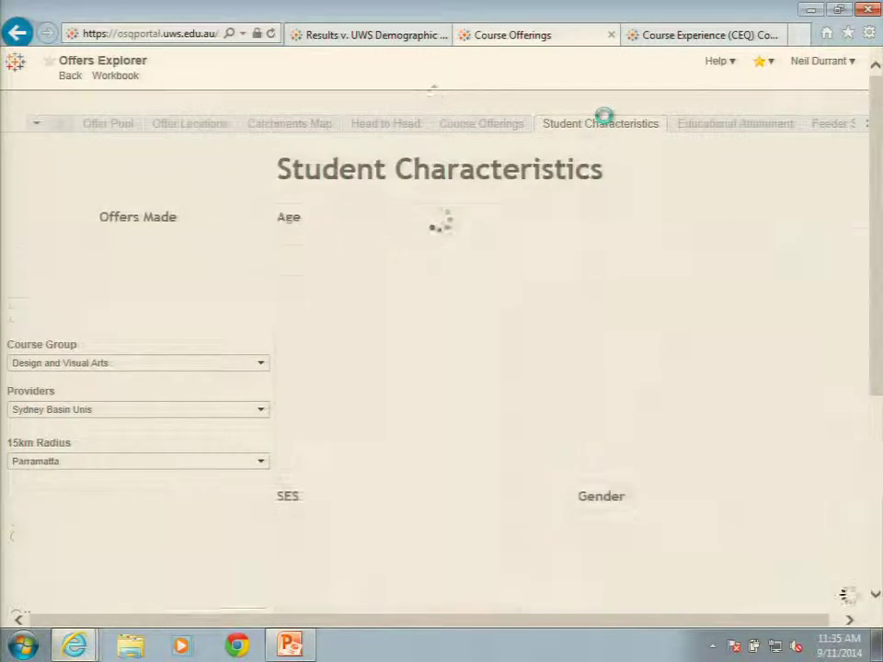
Review the Age, SES and Gender charts: 84% of UWS offers under 20, 51% female.
scroll(558, 319, "down", 3)
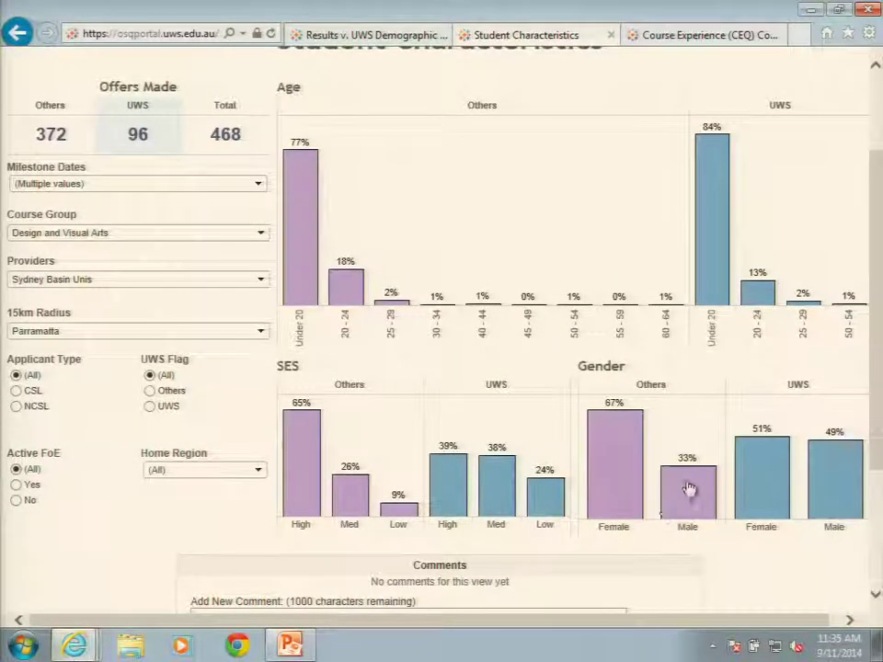
mouse_move(669, 517)
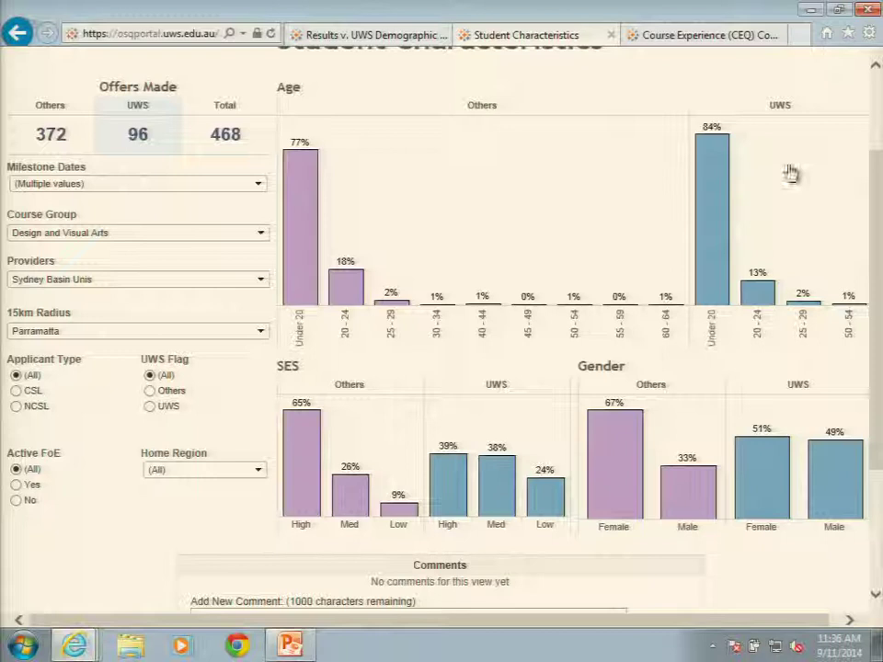
scroll(791, 173, "up", 3)
Review the Educational Attainment and ATAR Profile charts, then view Feeder Schools, led by Fairvale High School.
left_click(745, 122)
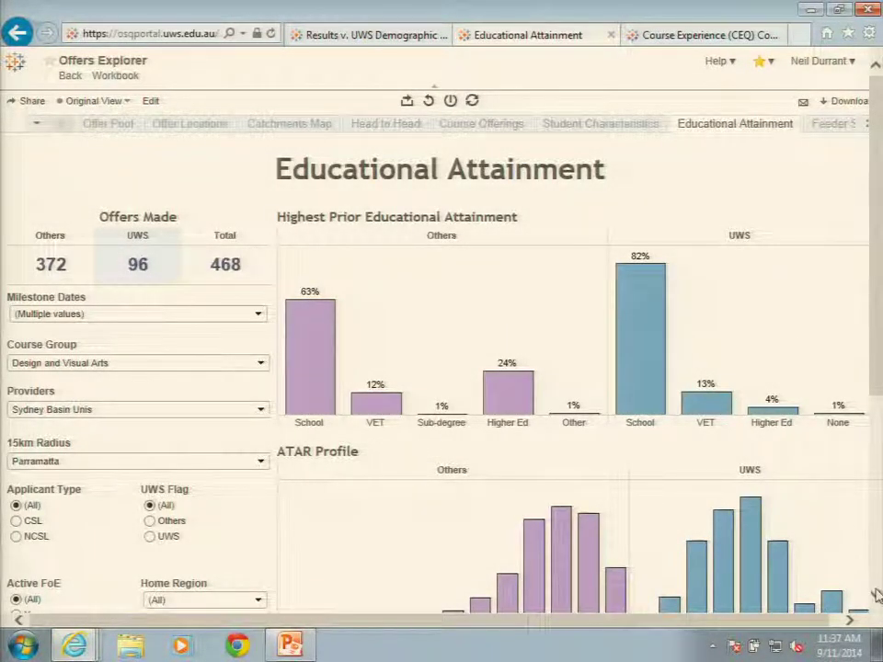
scroll(876, 595, "down", 3)
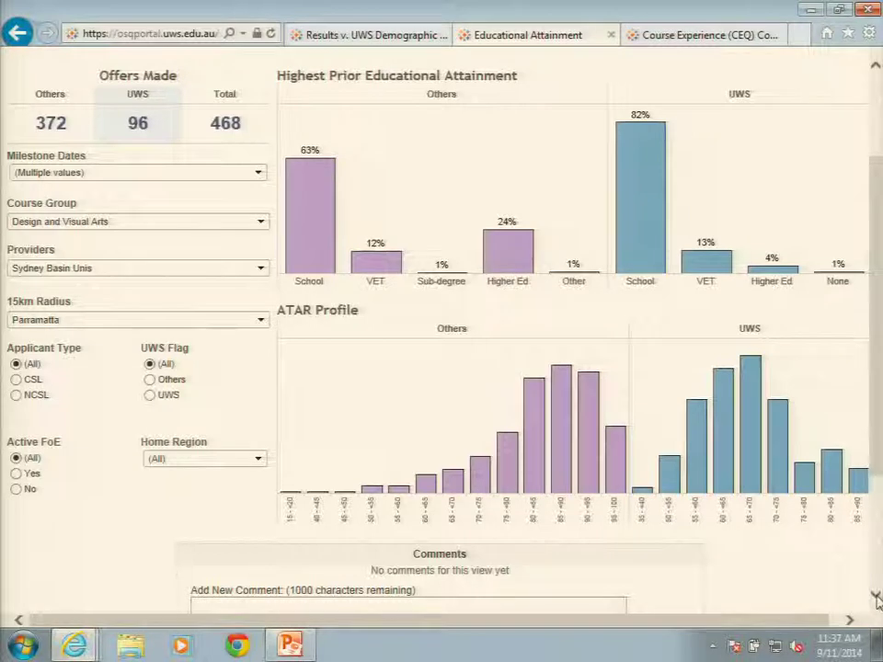
scroll(870, 520, "up", 3)
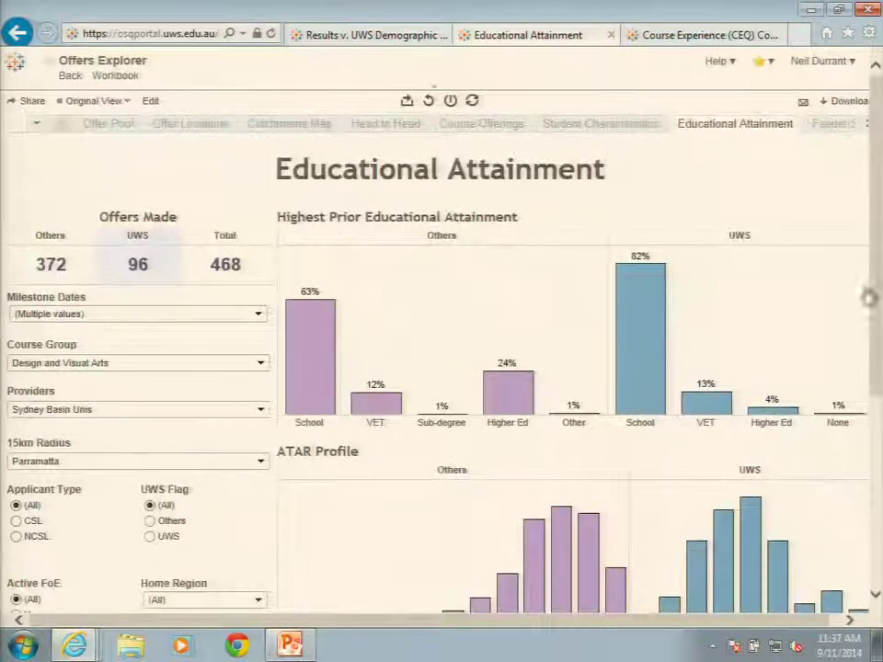
left_click(842, 124)
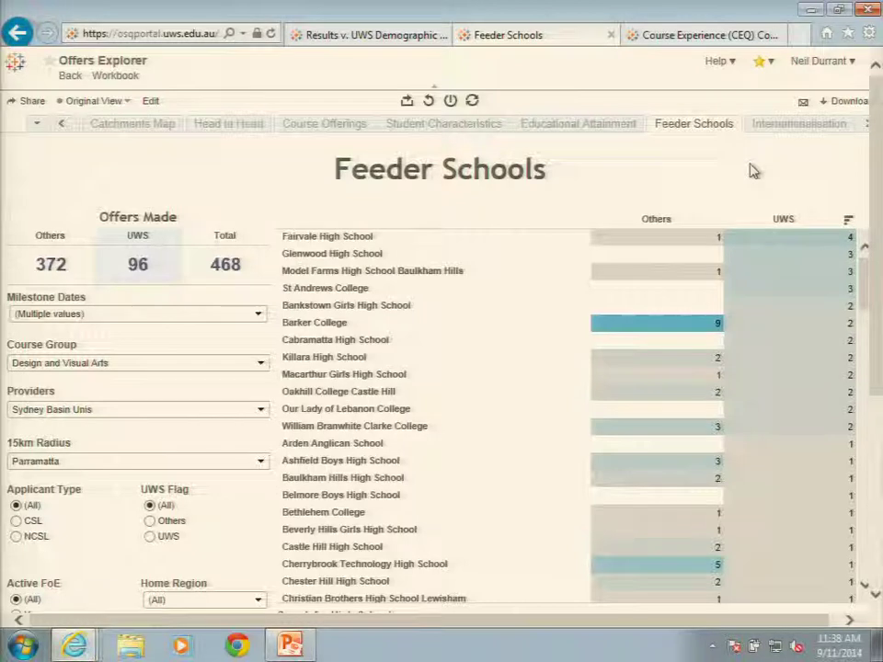
Show Internationalisation (South Korea 26.67%, China 21.67%) and check for further views in the tab strip.
left_click(797, 123)
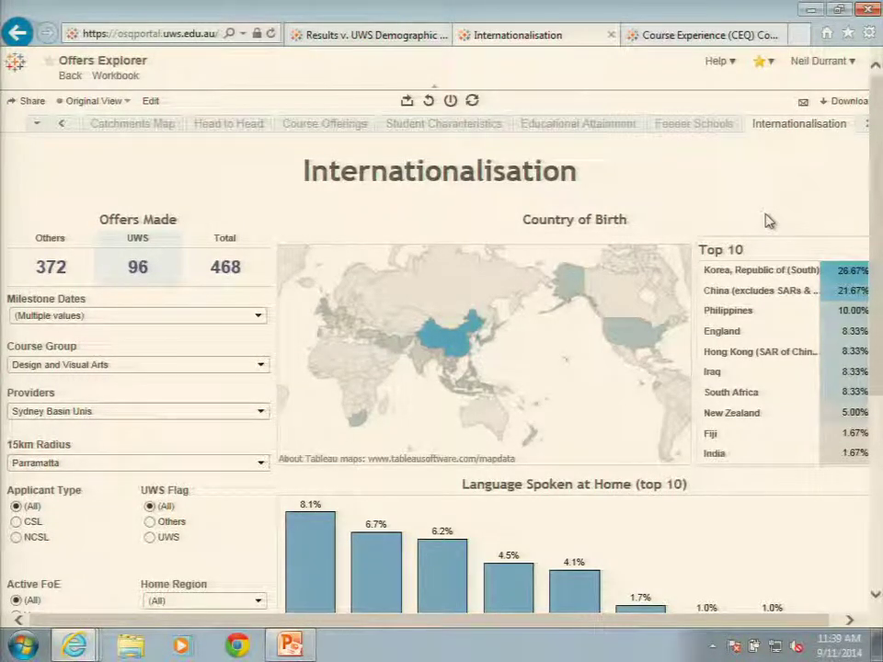
left_click(863, 125)
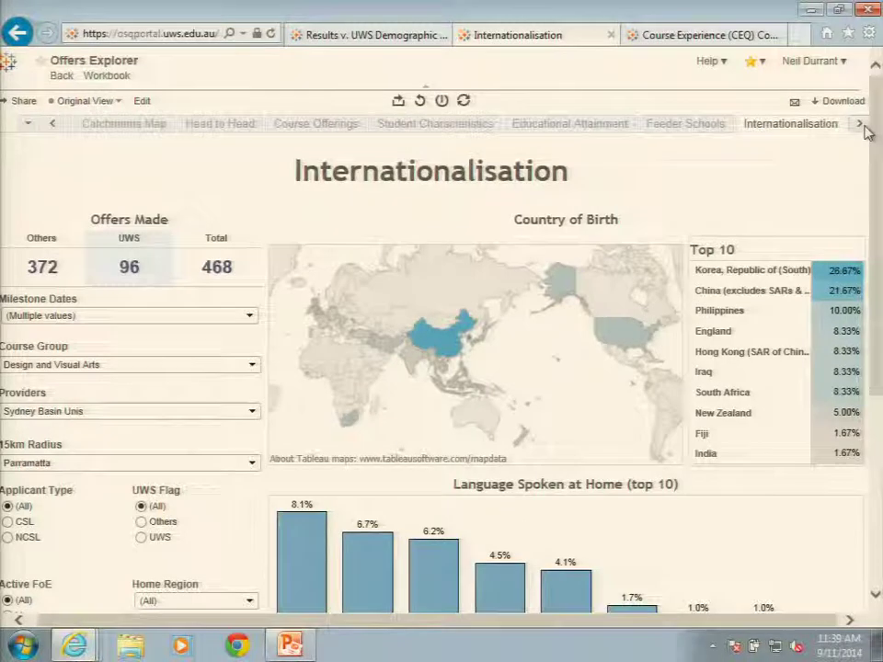